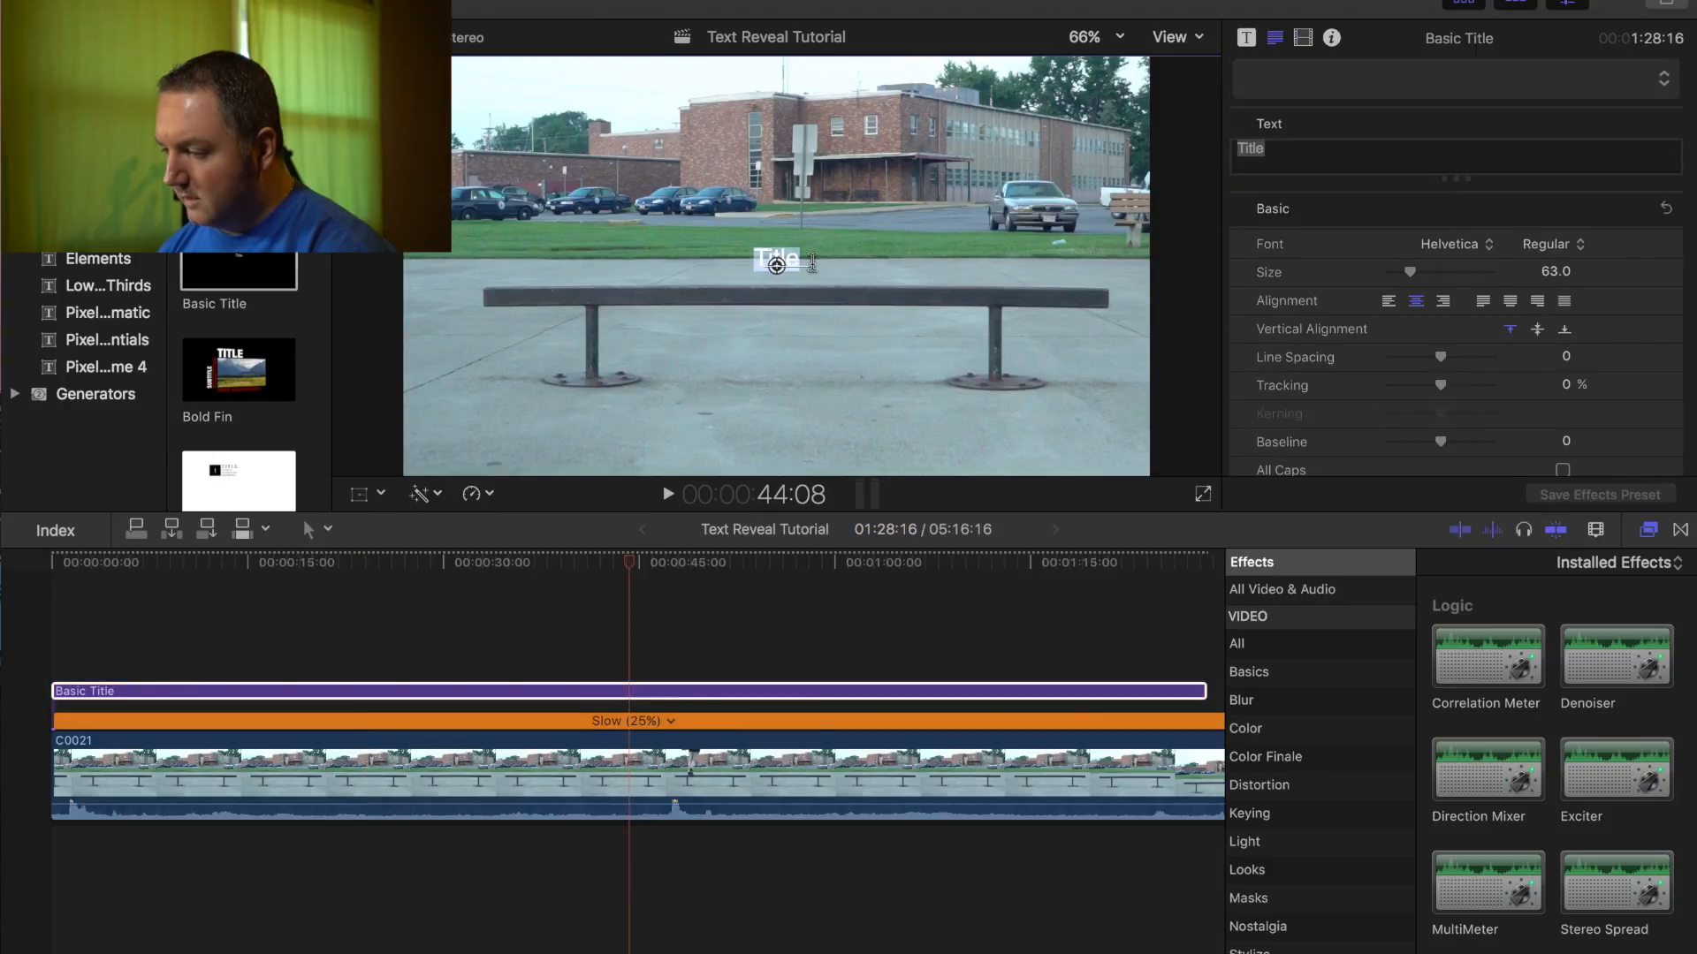
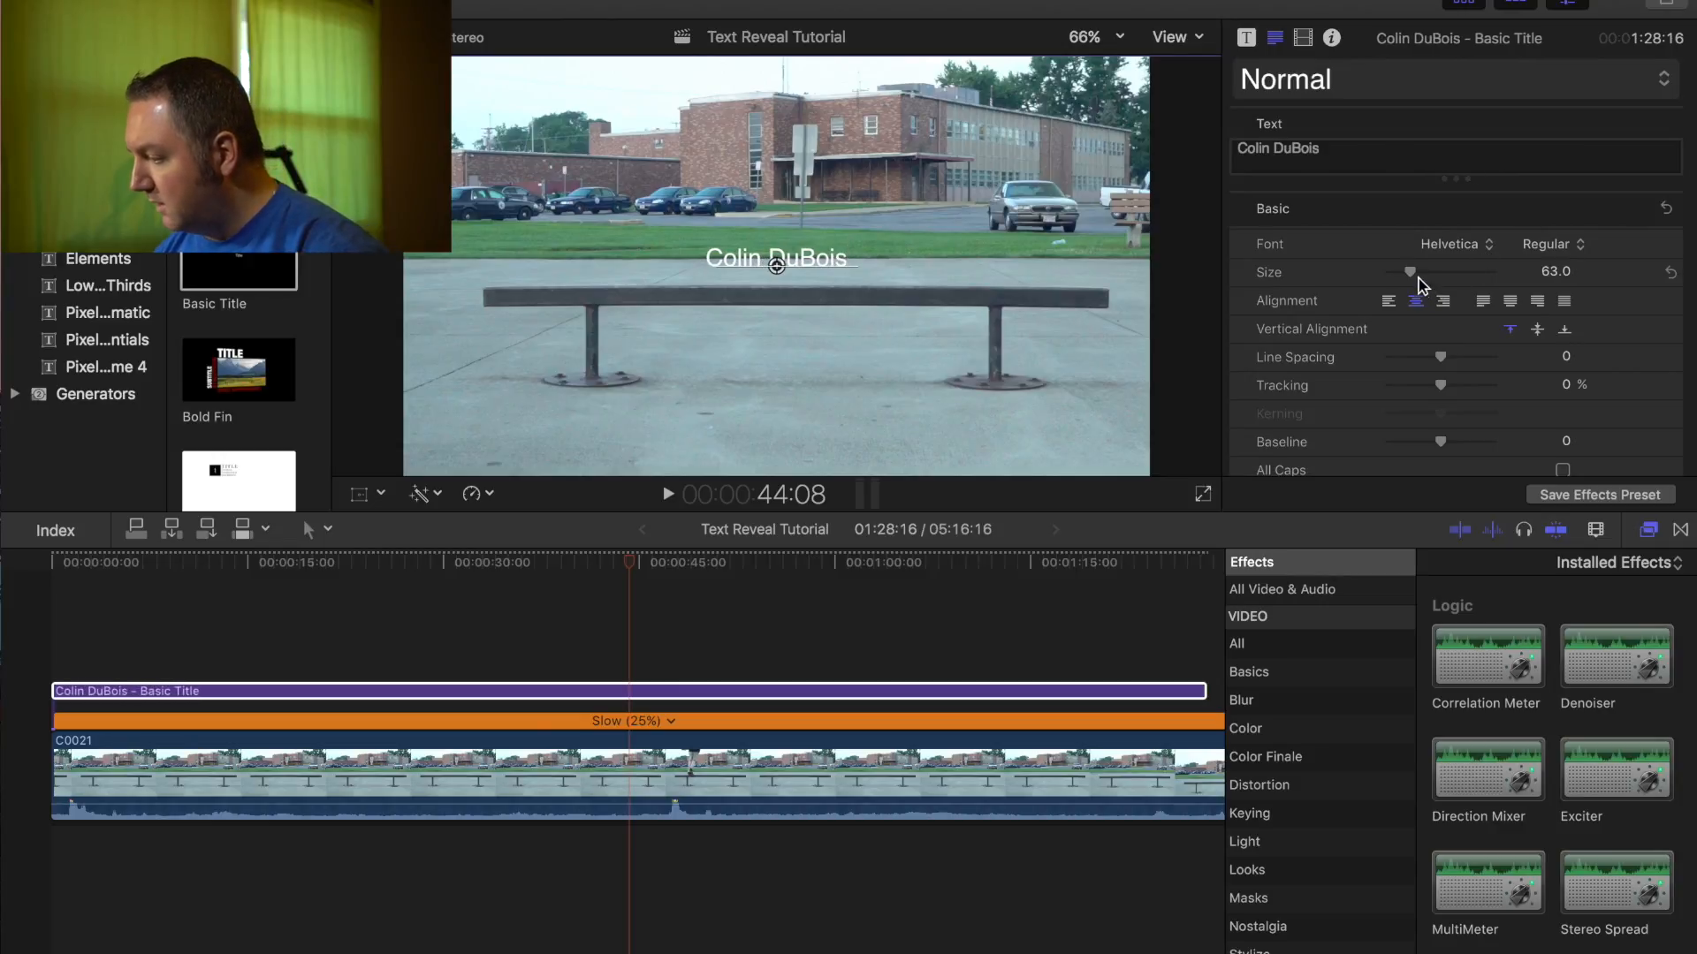
# - Replace the title text with the rider's full name at size 256, keeping it centred at X 0, Y 0
pyautogui.moveTo(1411, 272); pyautogui.dragTo(1488, 284)
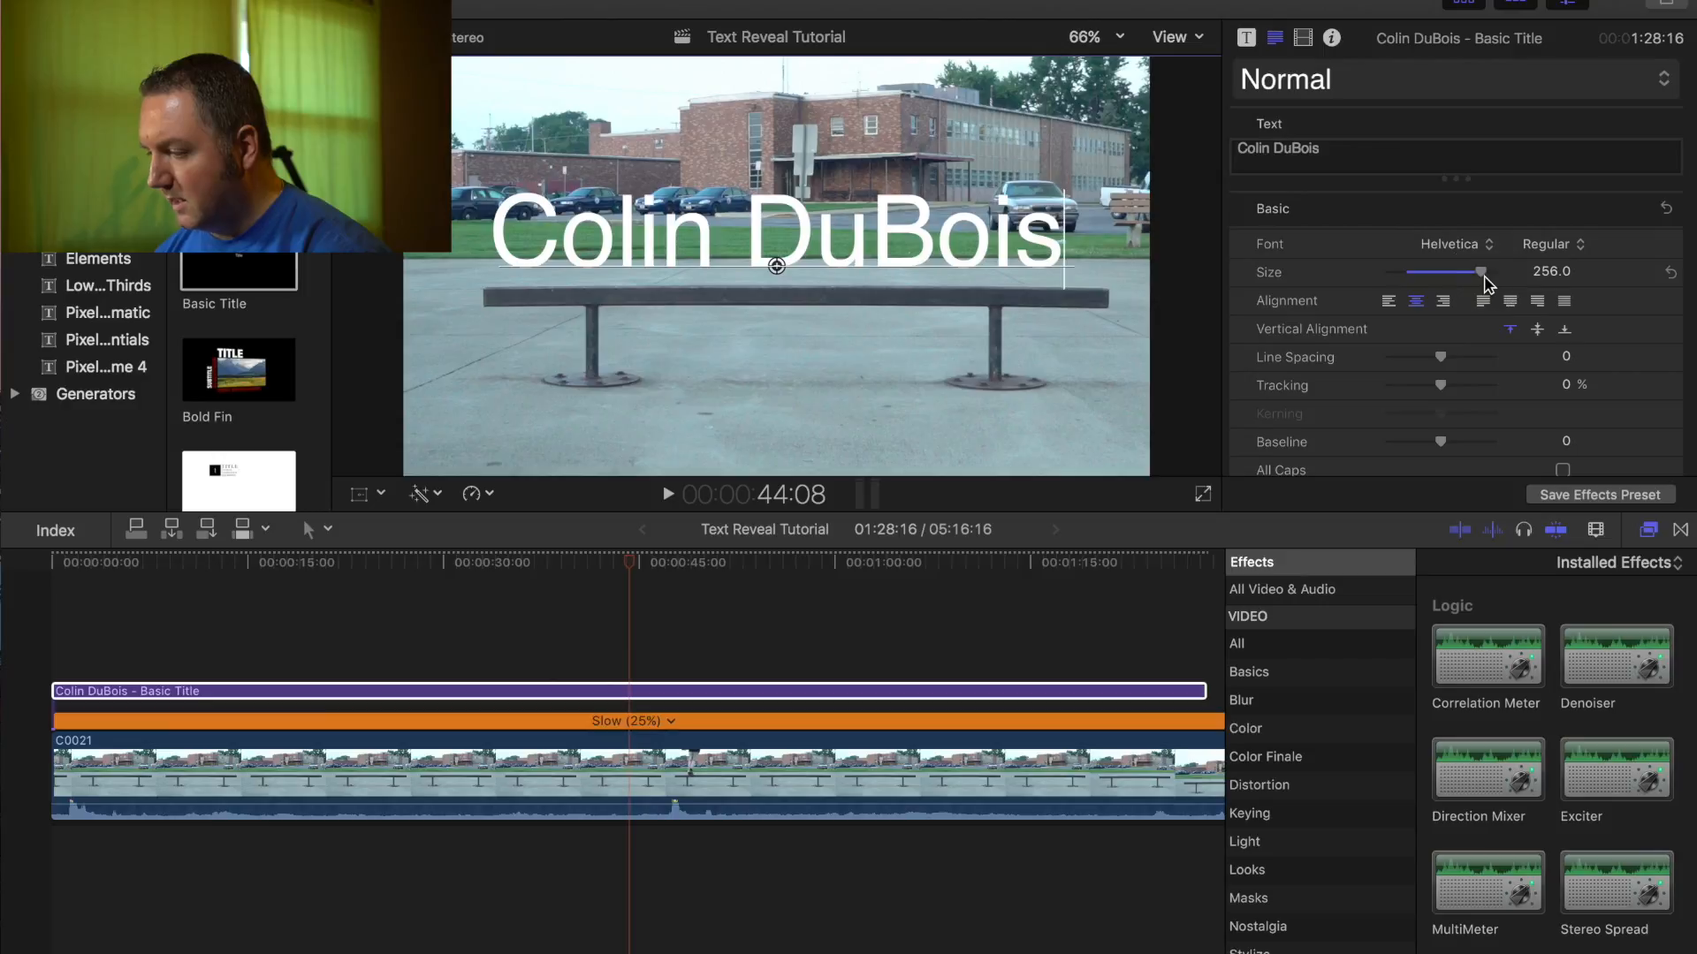
pyautogui.click(776, 266)
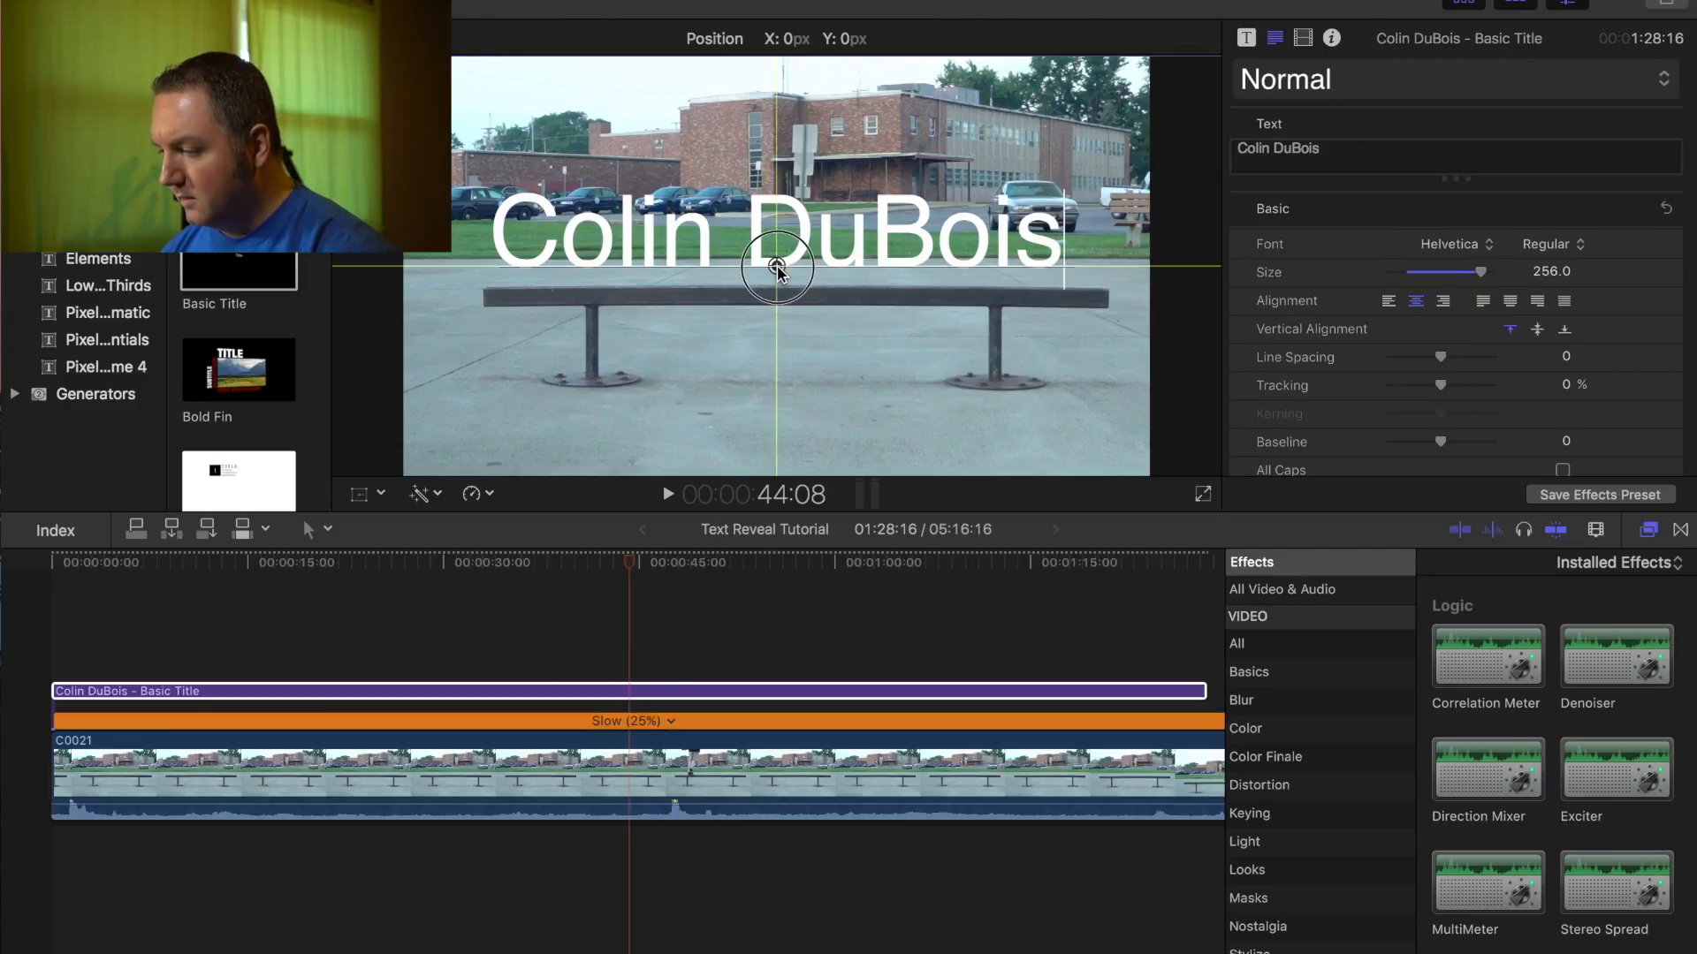
pyautogui.moveTo(777, 268); pyautogui.dragTo(777, 275)
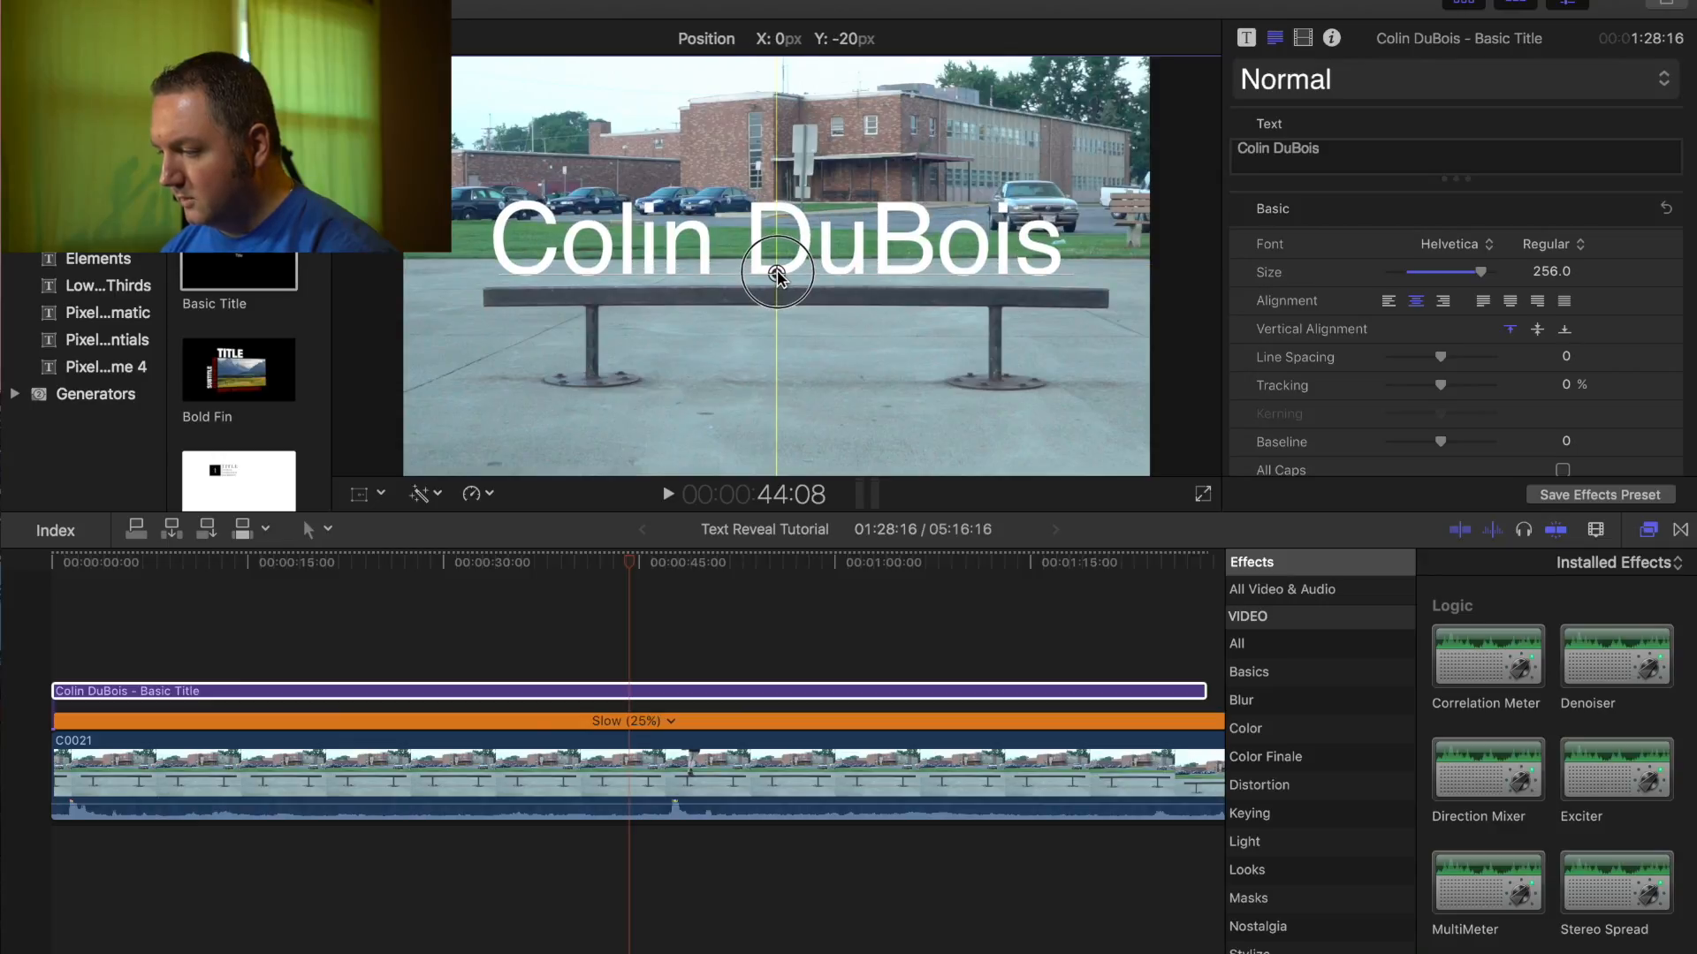
pyautogui.moveTo(776, 276); pyautogui.dragTo(777, 268)
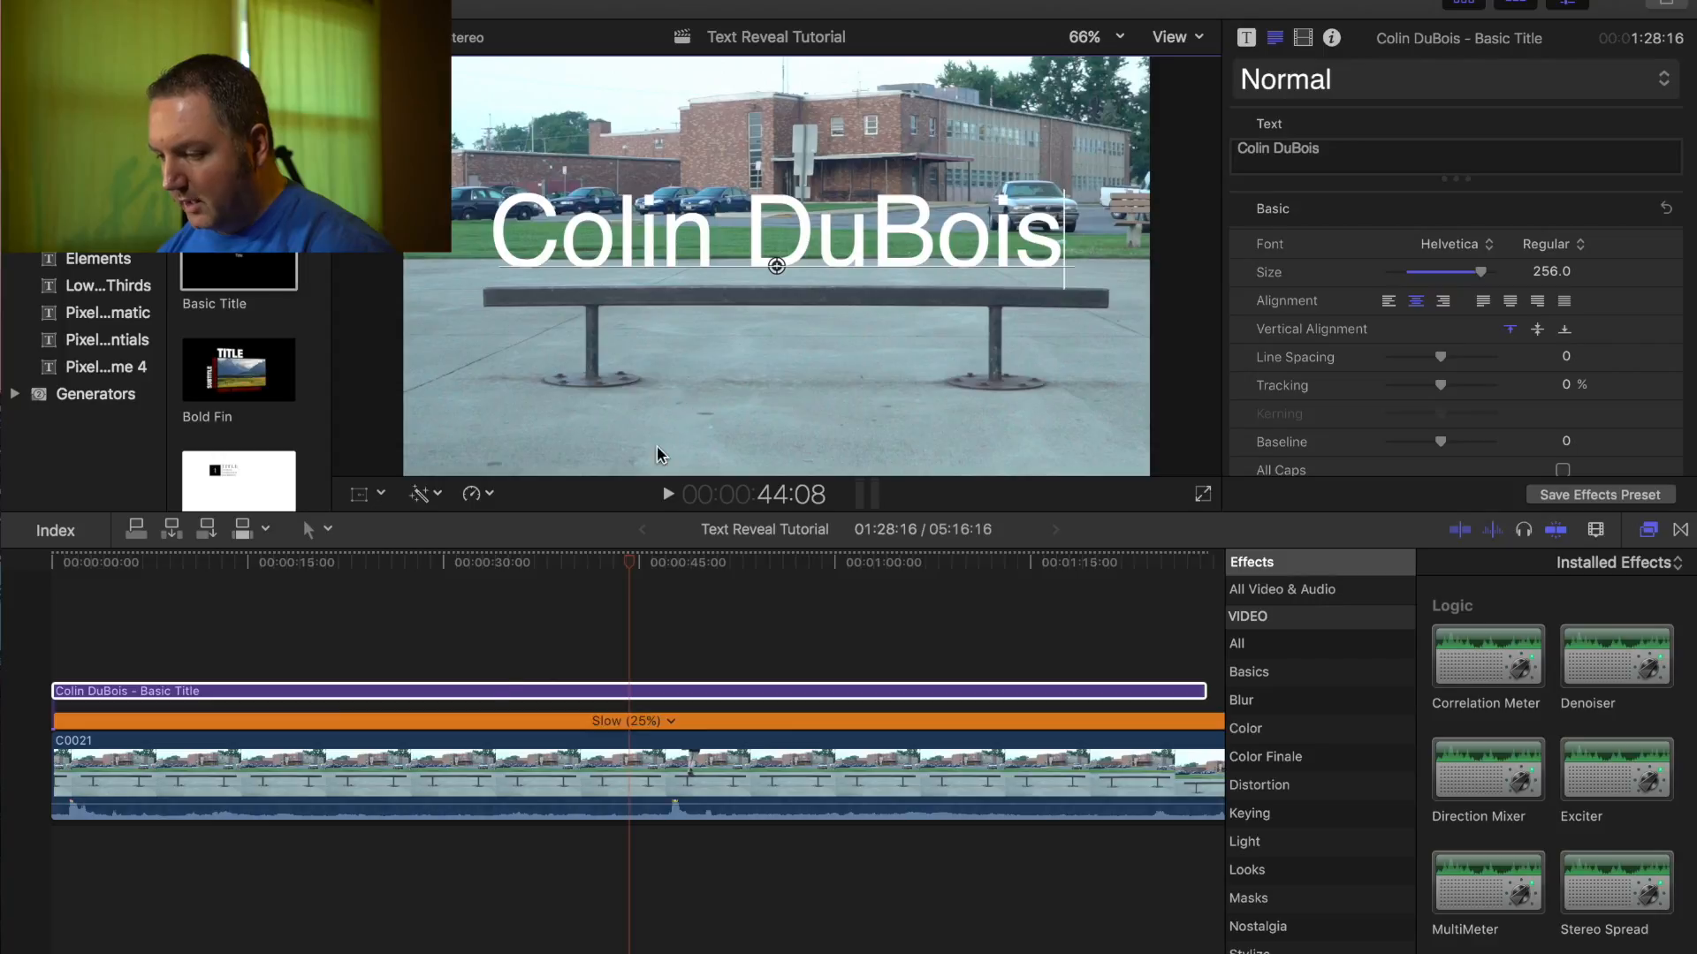
# - Play back the skater riding past the title, then return the playhead to the clip's start
pyautogui.click(485, 698)
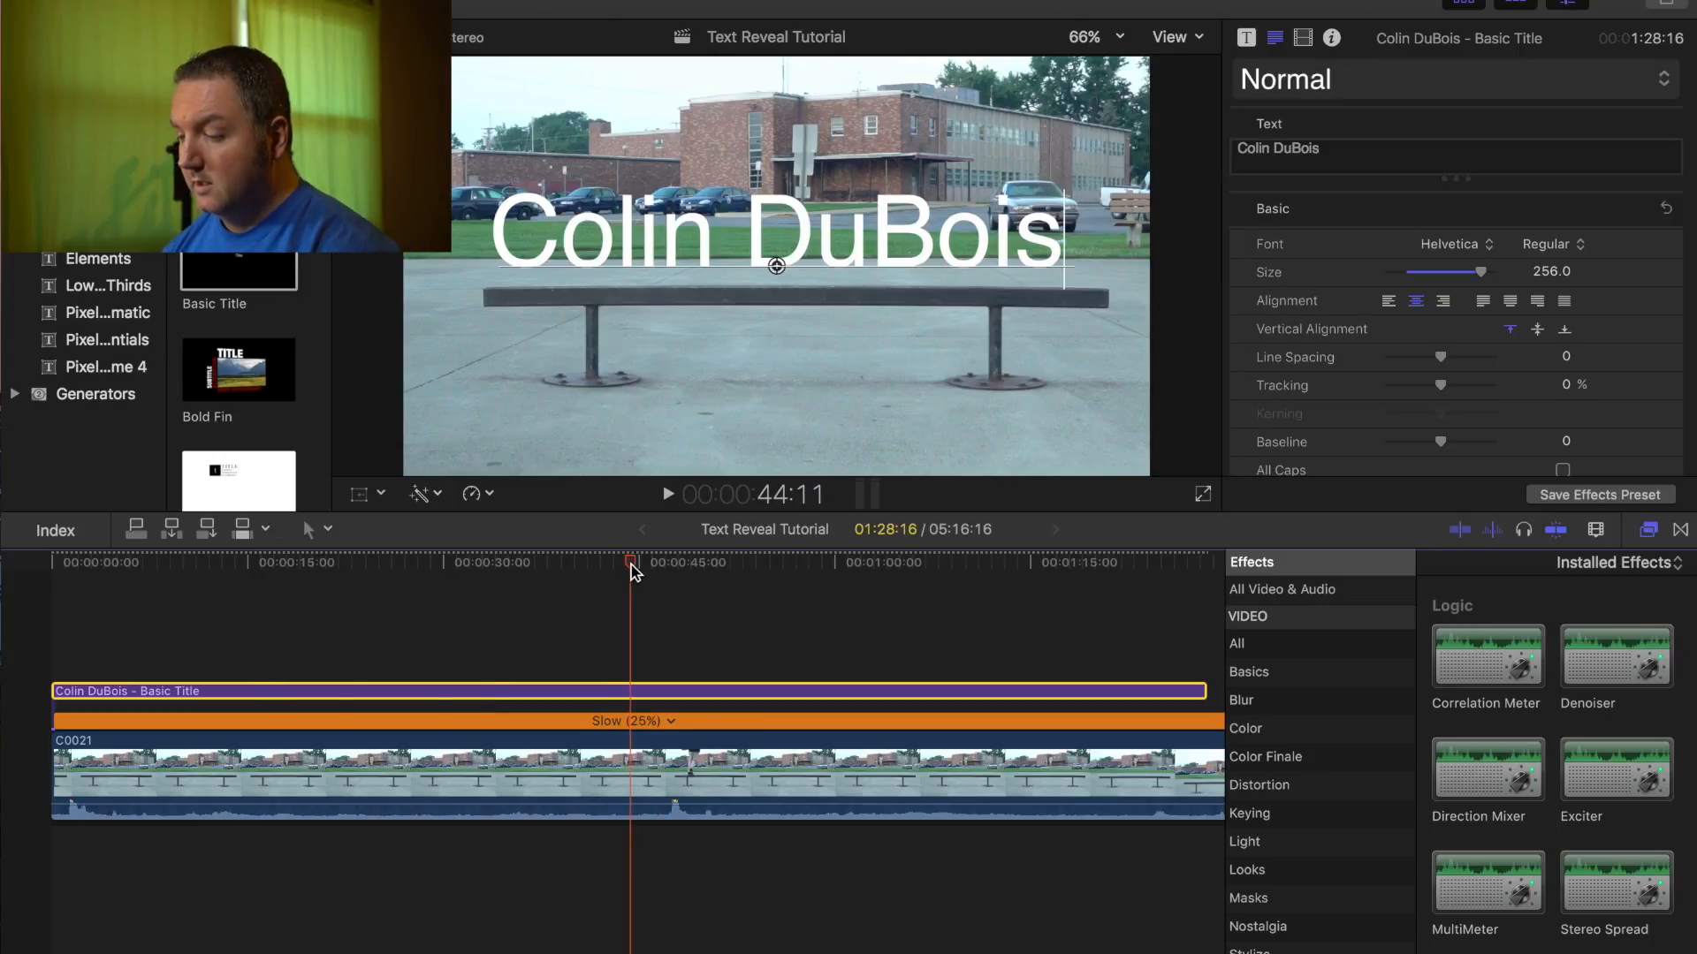
pyautogui.moveTo(634, 568); pyautogui.dragTo(26, 552)
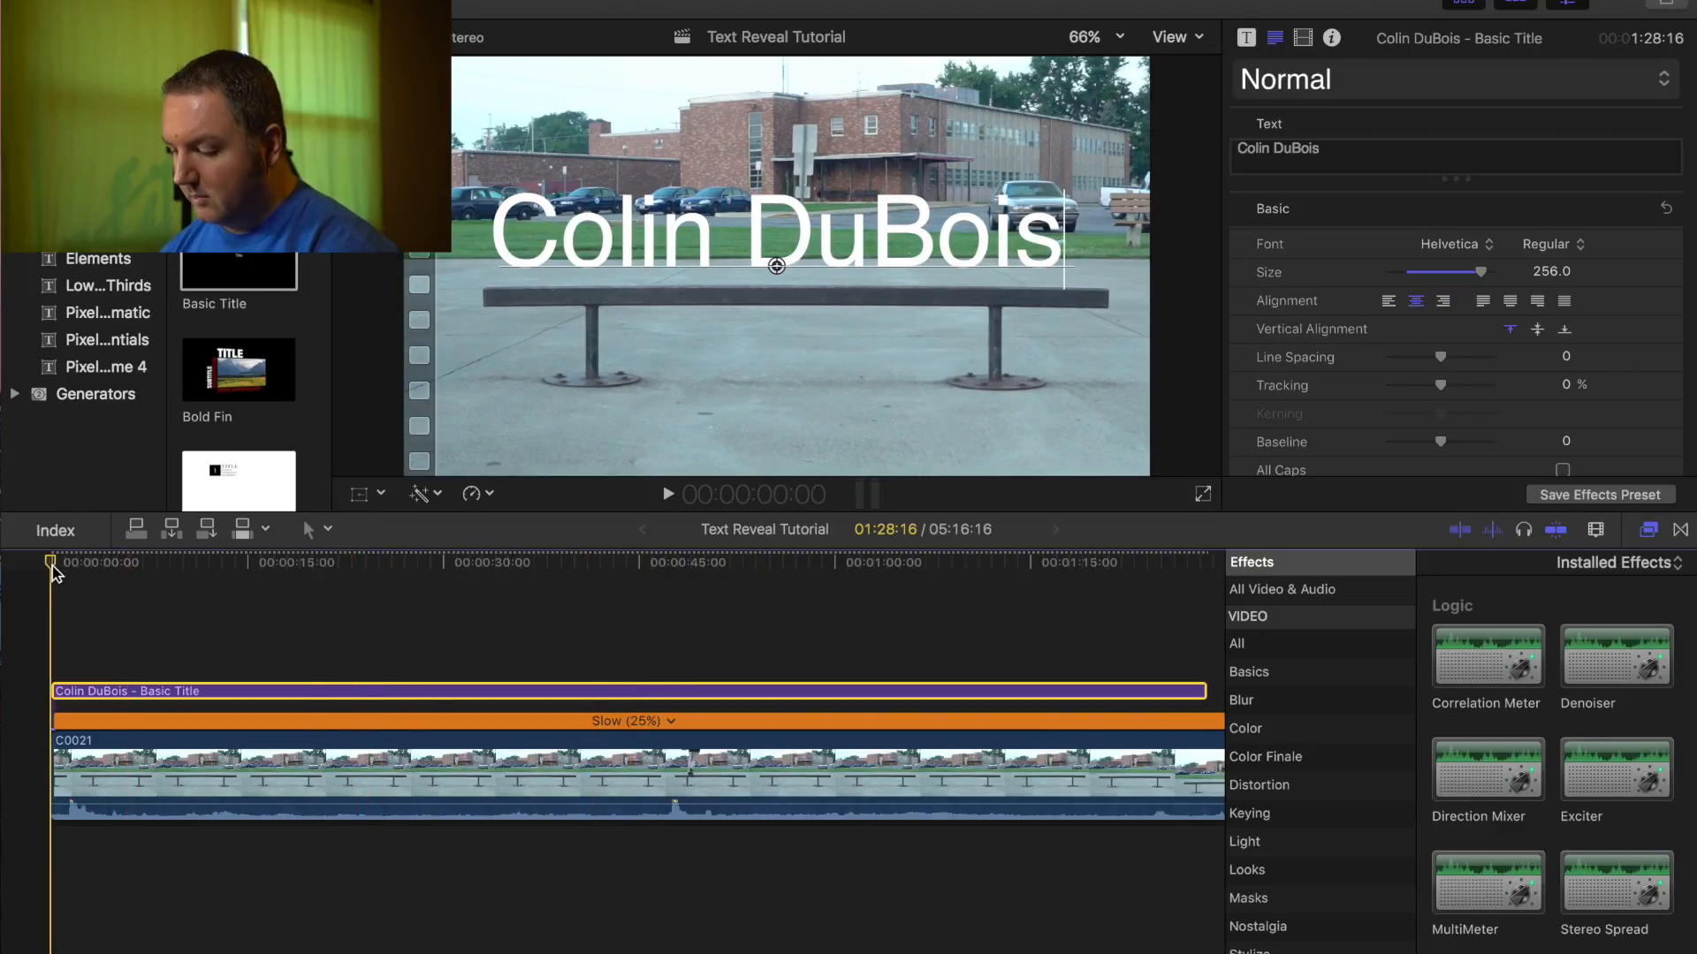
pyautogui.press('space')
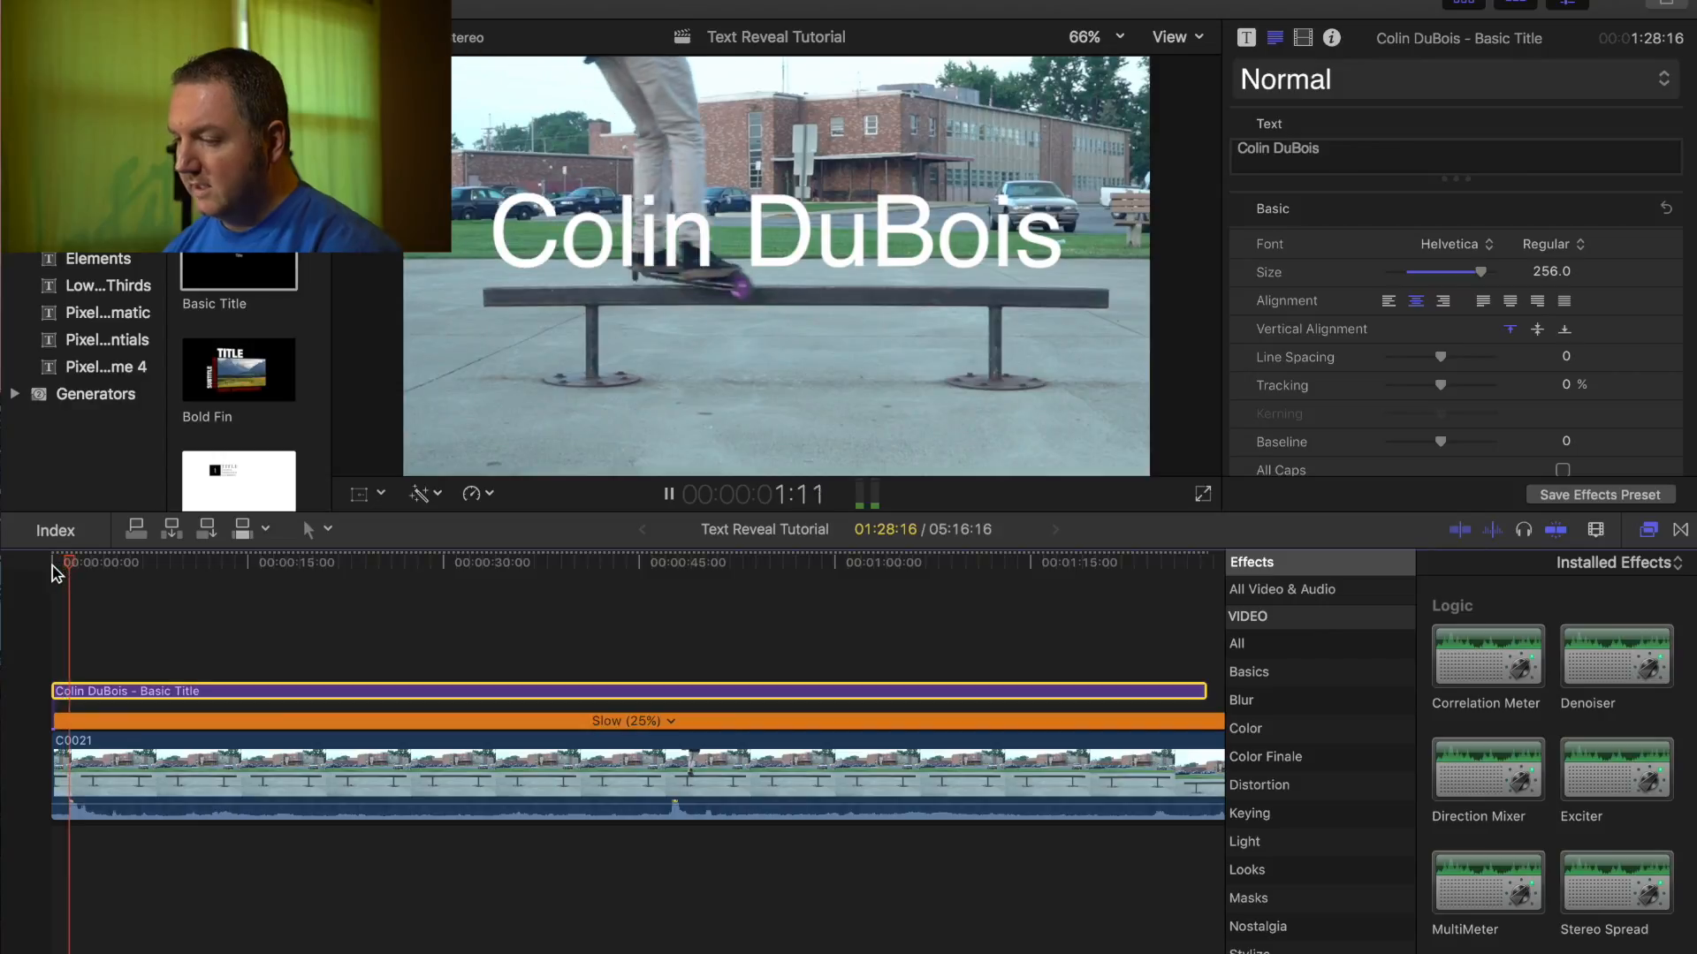
pyautogui.press('space')
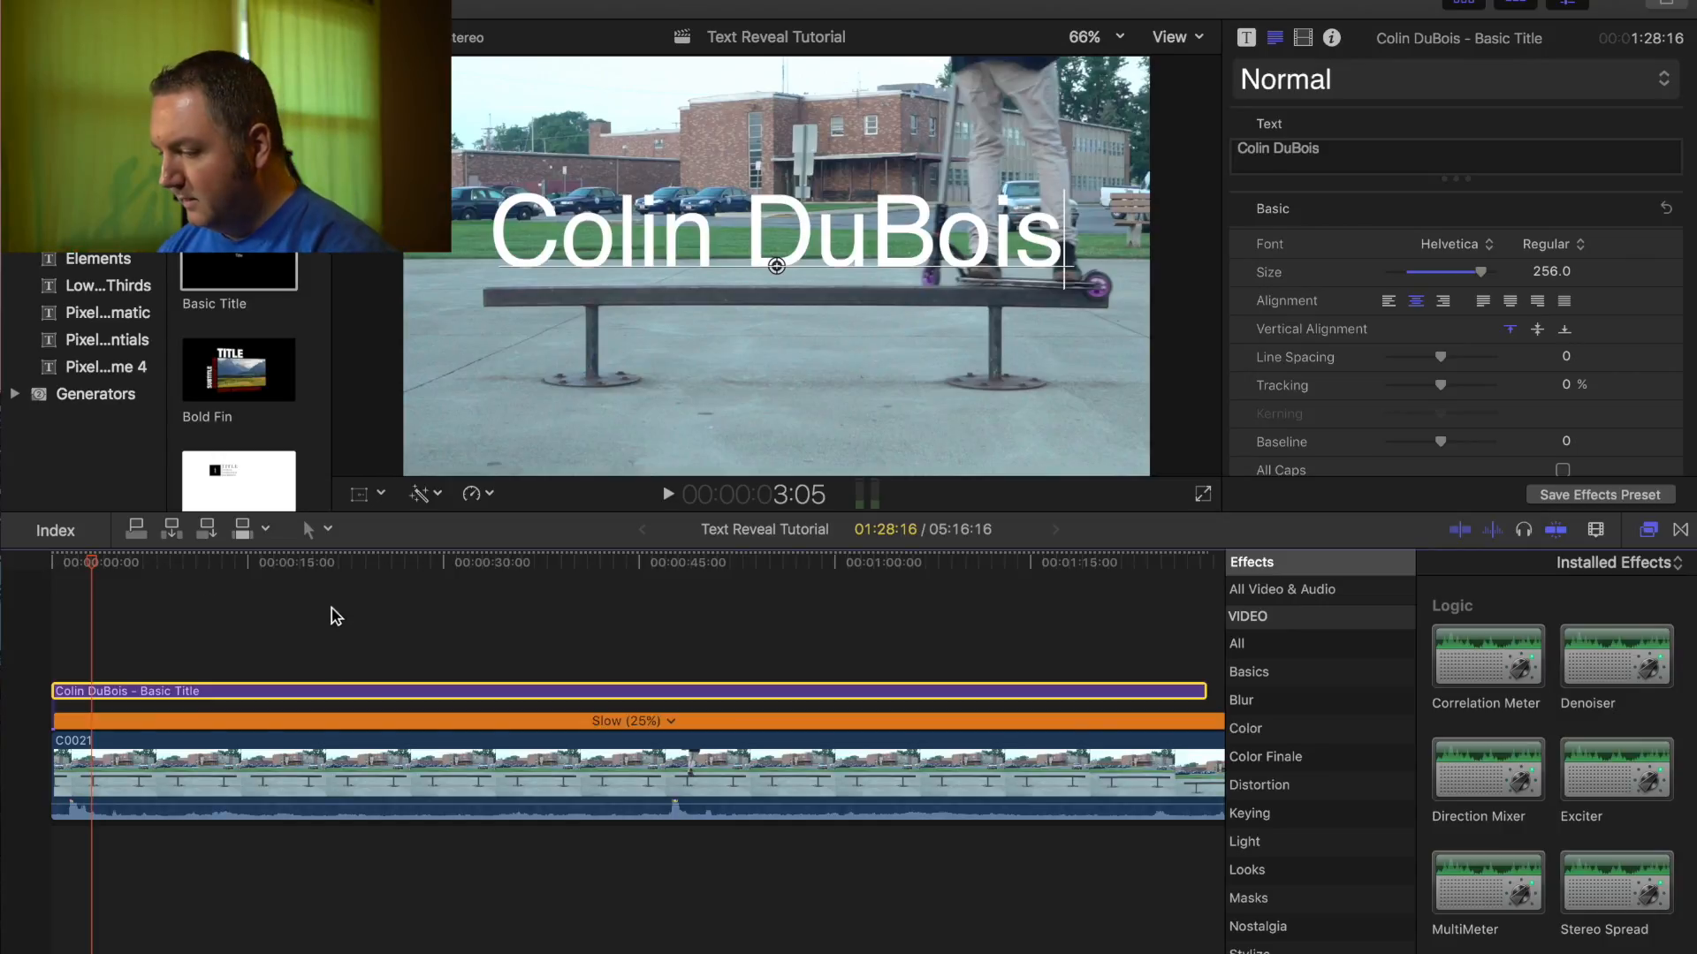
pyautogui.click(53, 563)
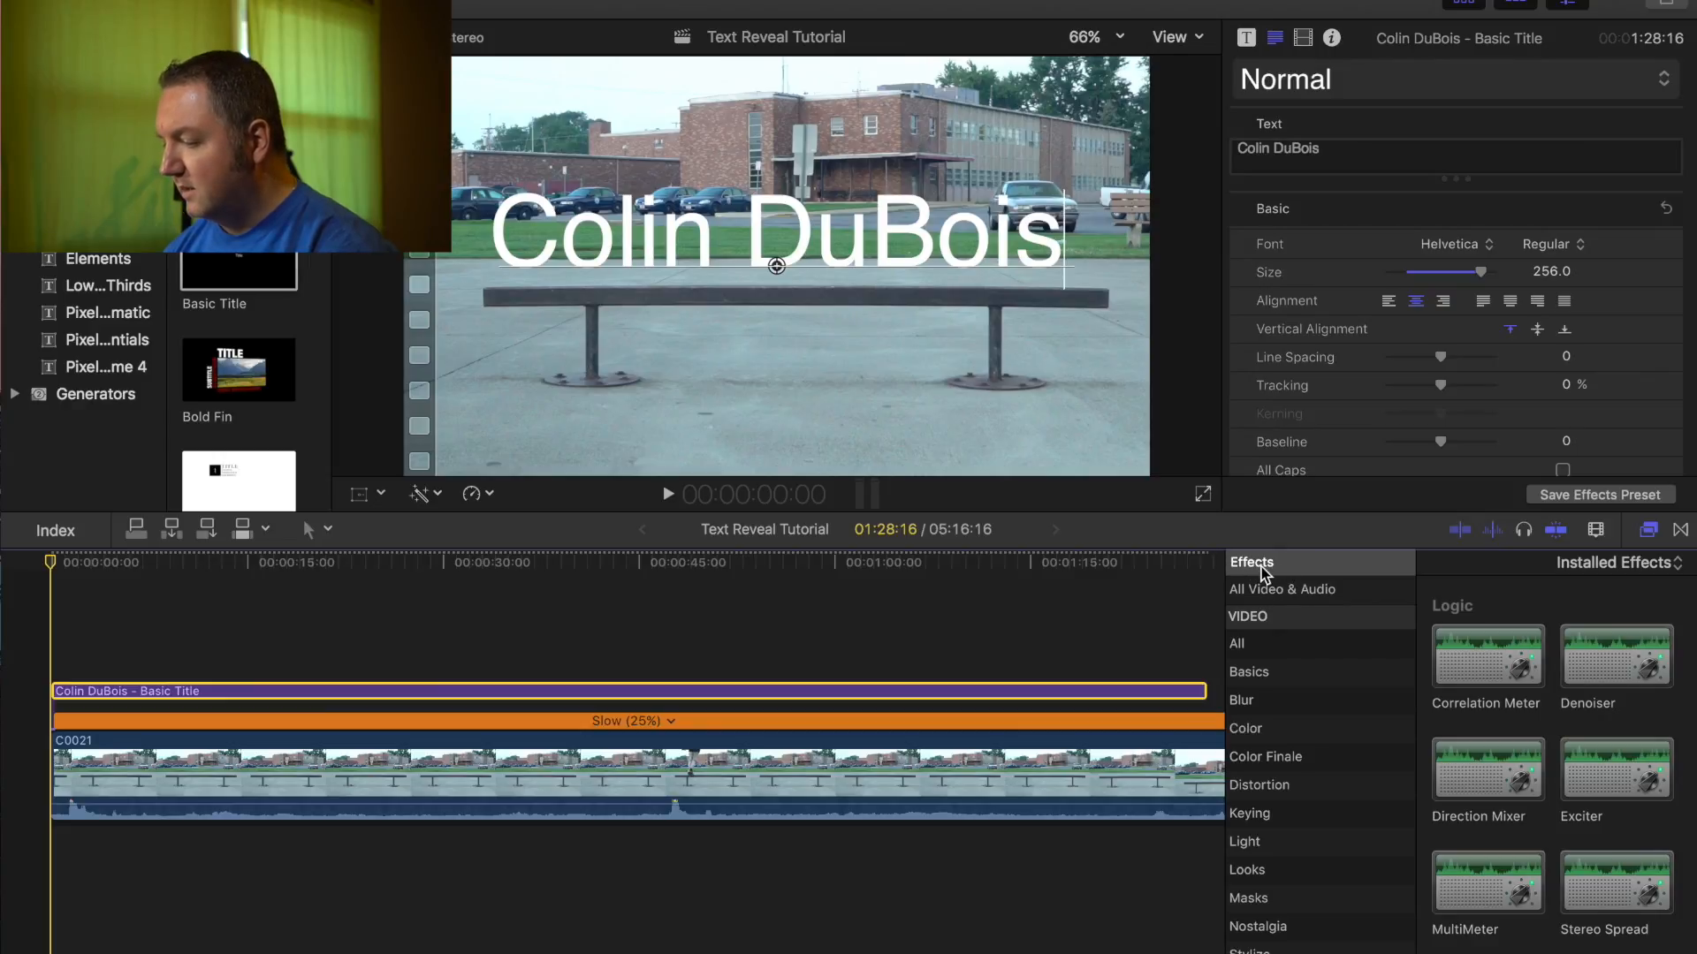
# - Apply Draw Mask from the Masks category to the title clip
pyautogui.click(1258, 901)
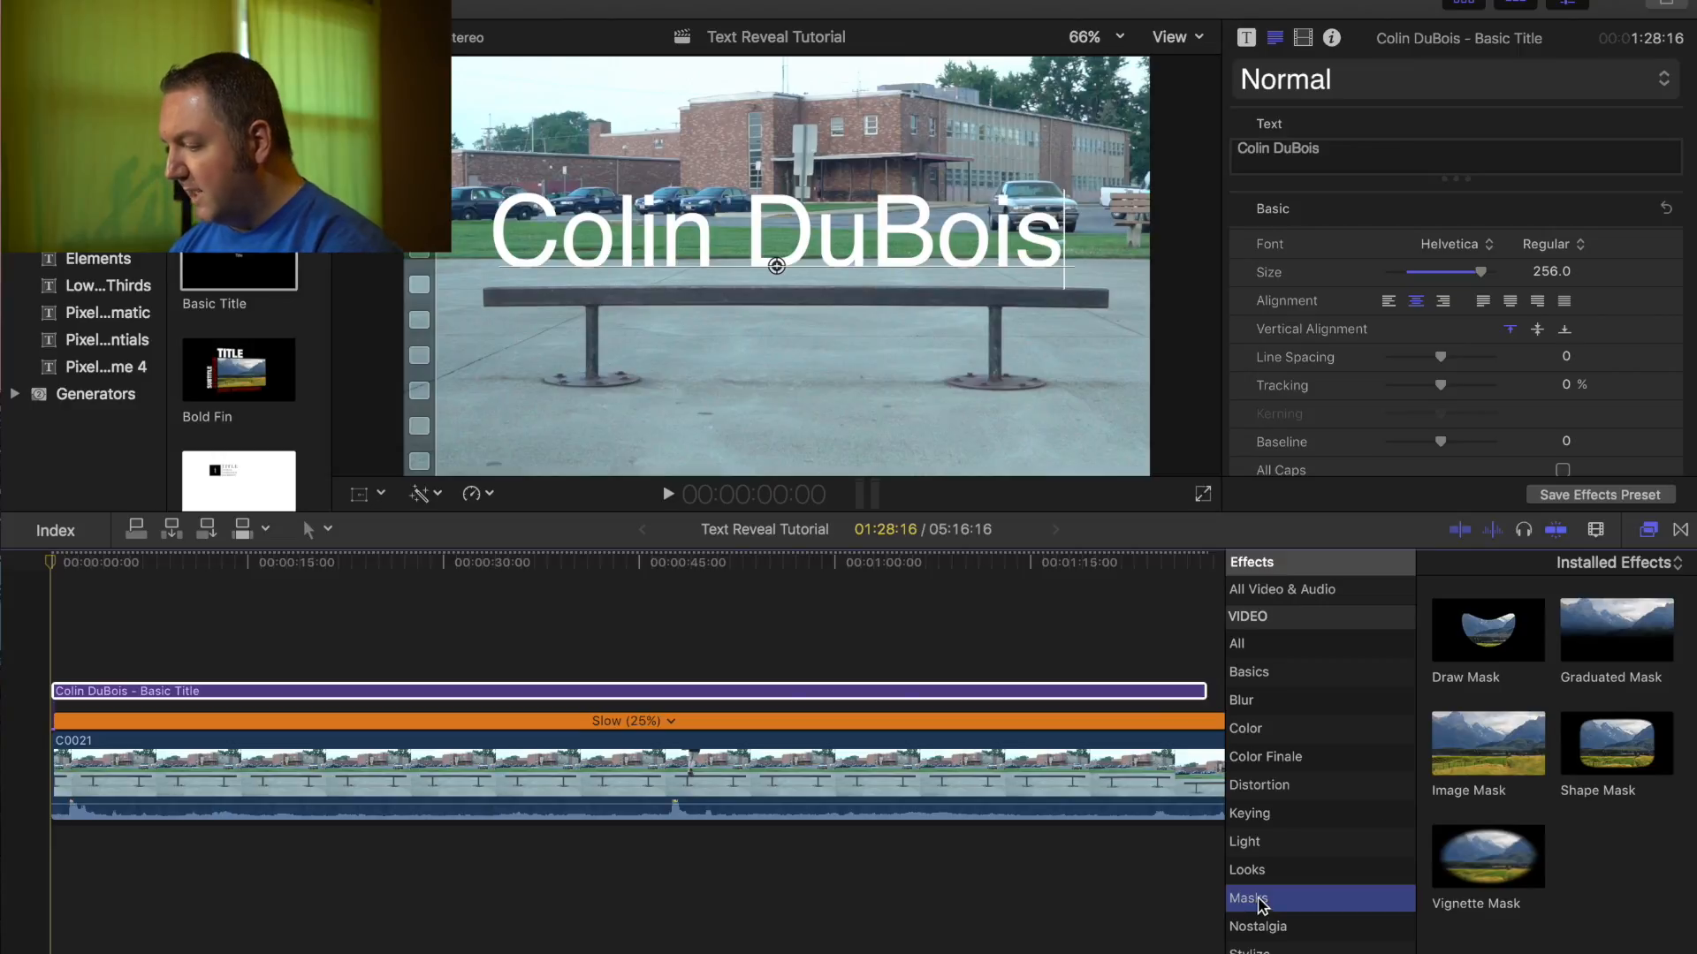
pyautogui.click(1490, 640)
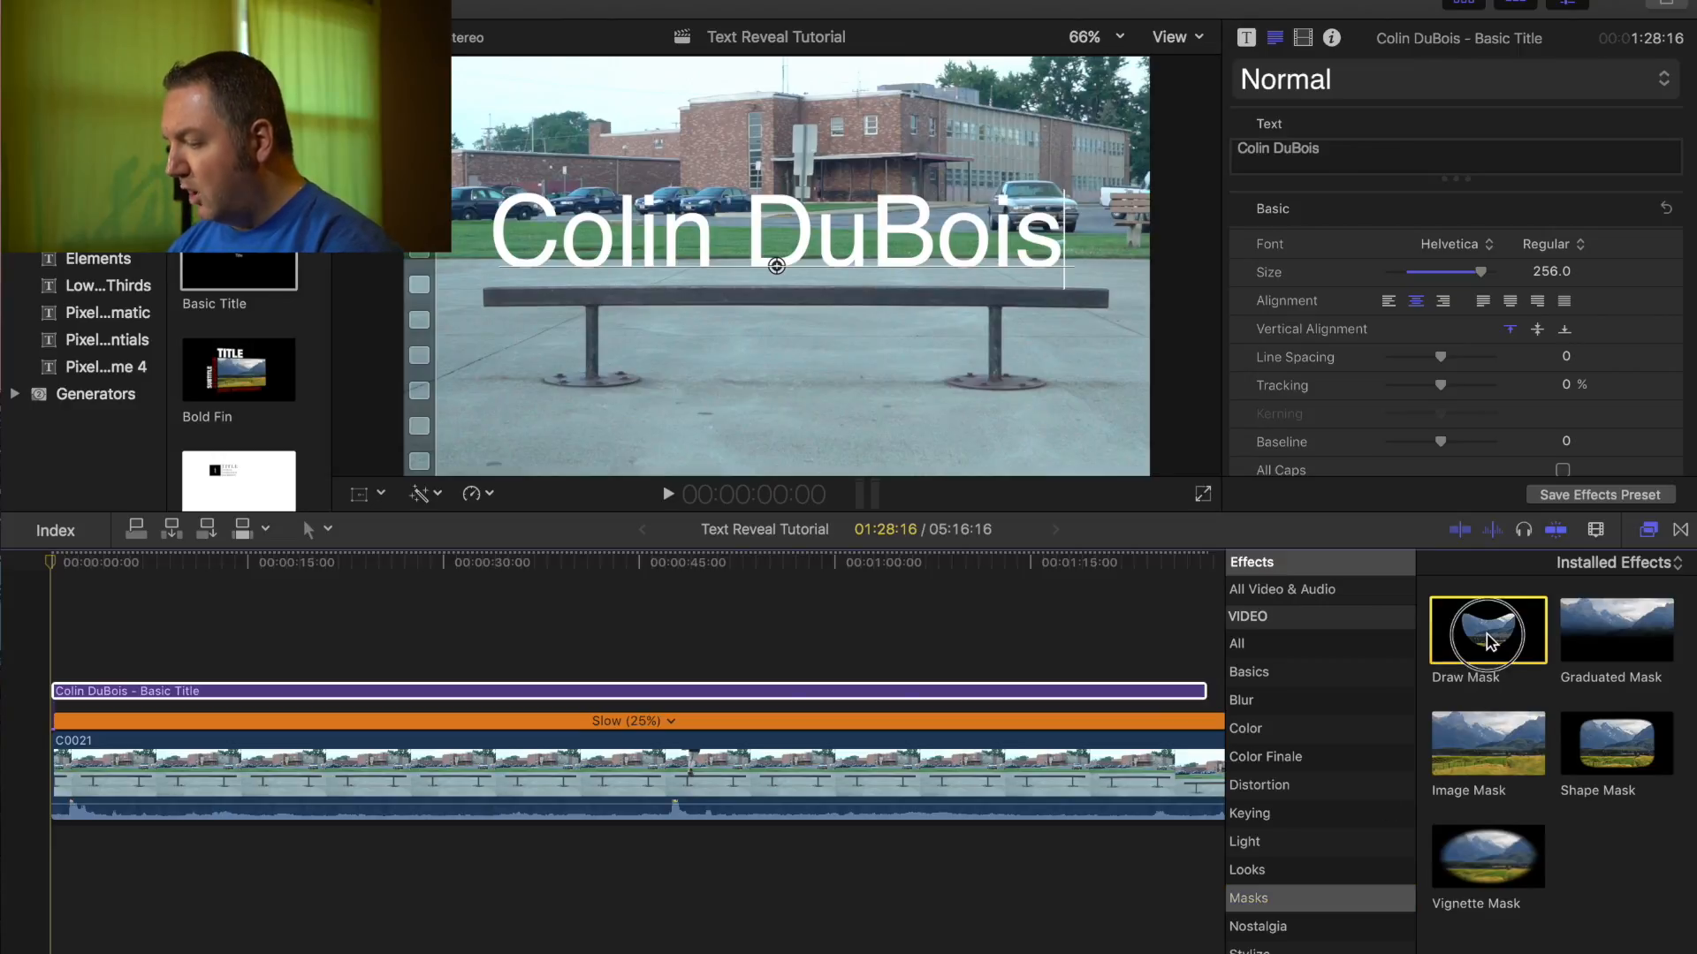
pyautogui.moveTo(1490, 640)
pyautogui.mouseDown()
pyautogui.moveTo(1162, 693)
pyautogui.moveTo(887, 681)
pyautogui.moveTo(813, 696)
pyautogui.mouseUp()
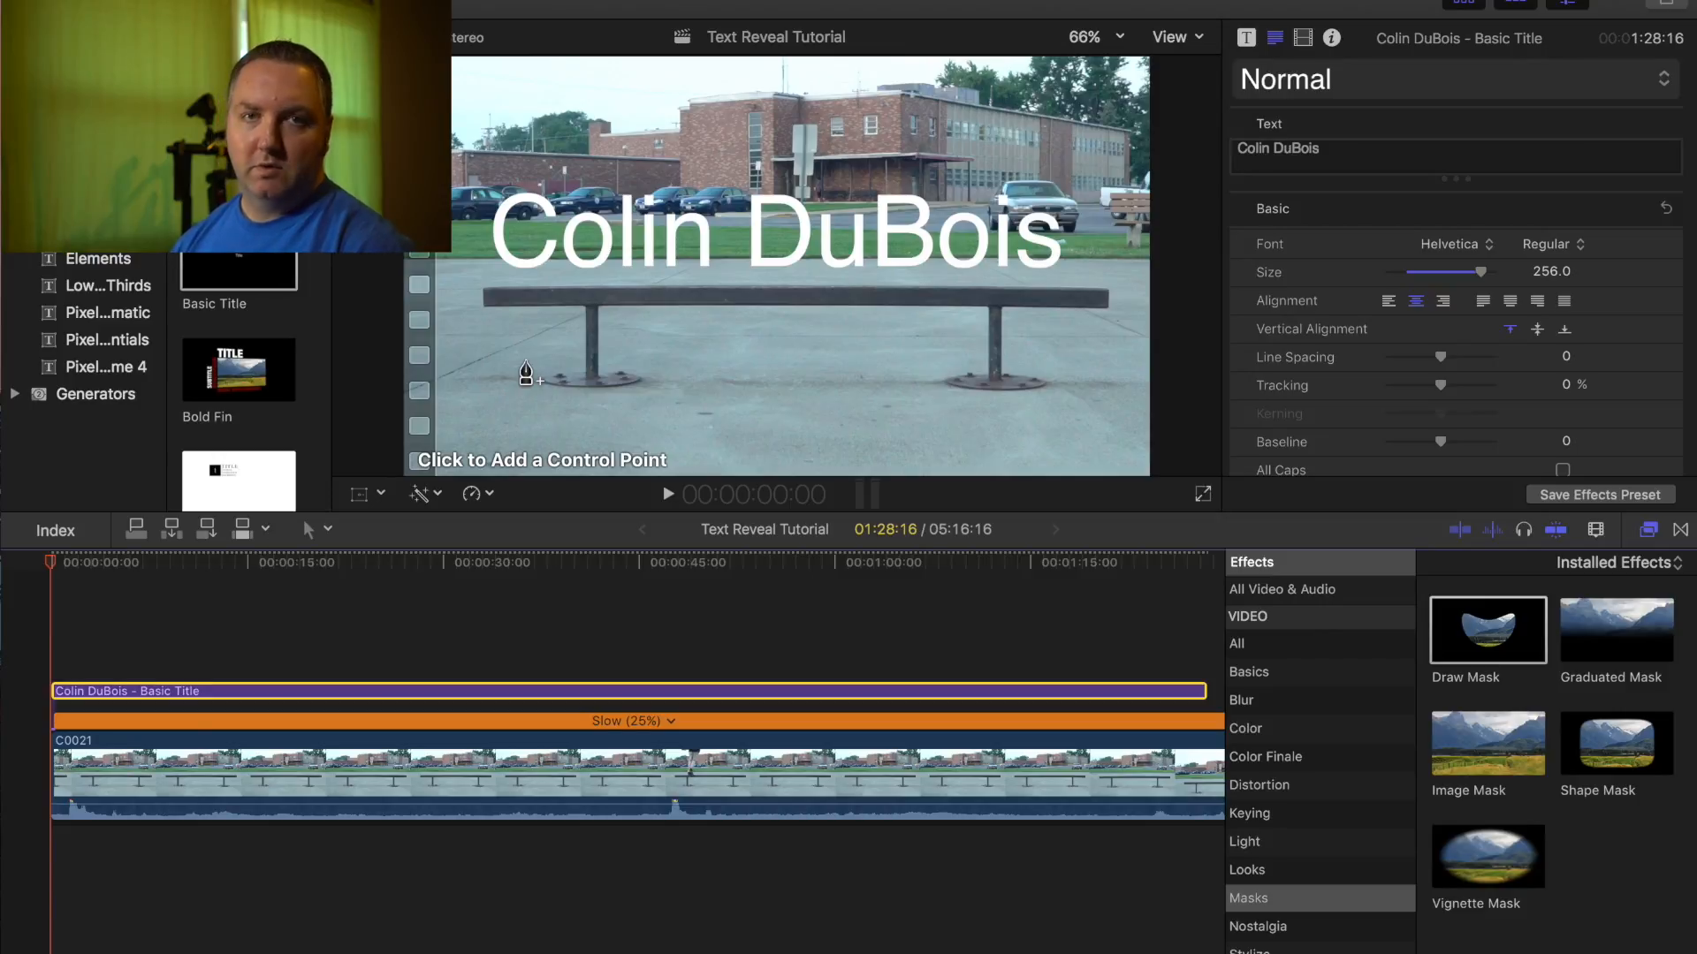
# - Outline a closed mask from above the title down to both bench ends, raising the top-right point
pyautogui.click(485, 166)
pyautogui.click(484, 227)
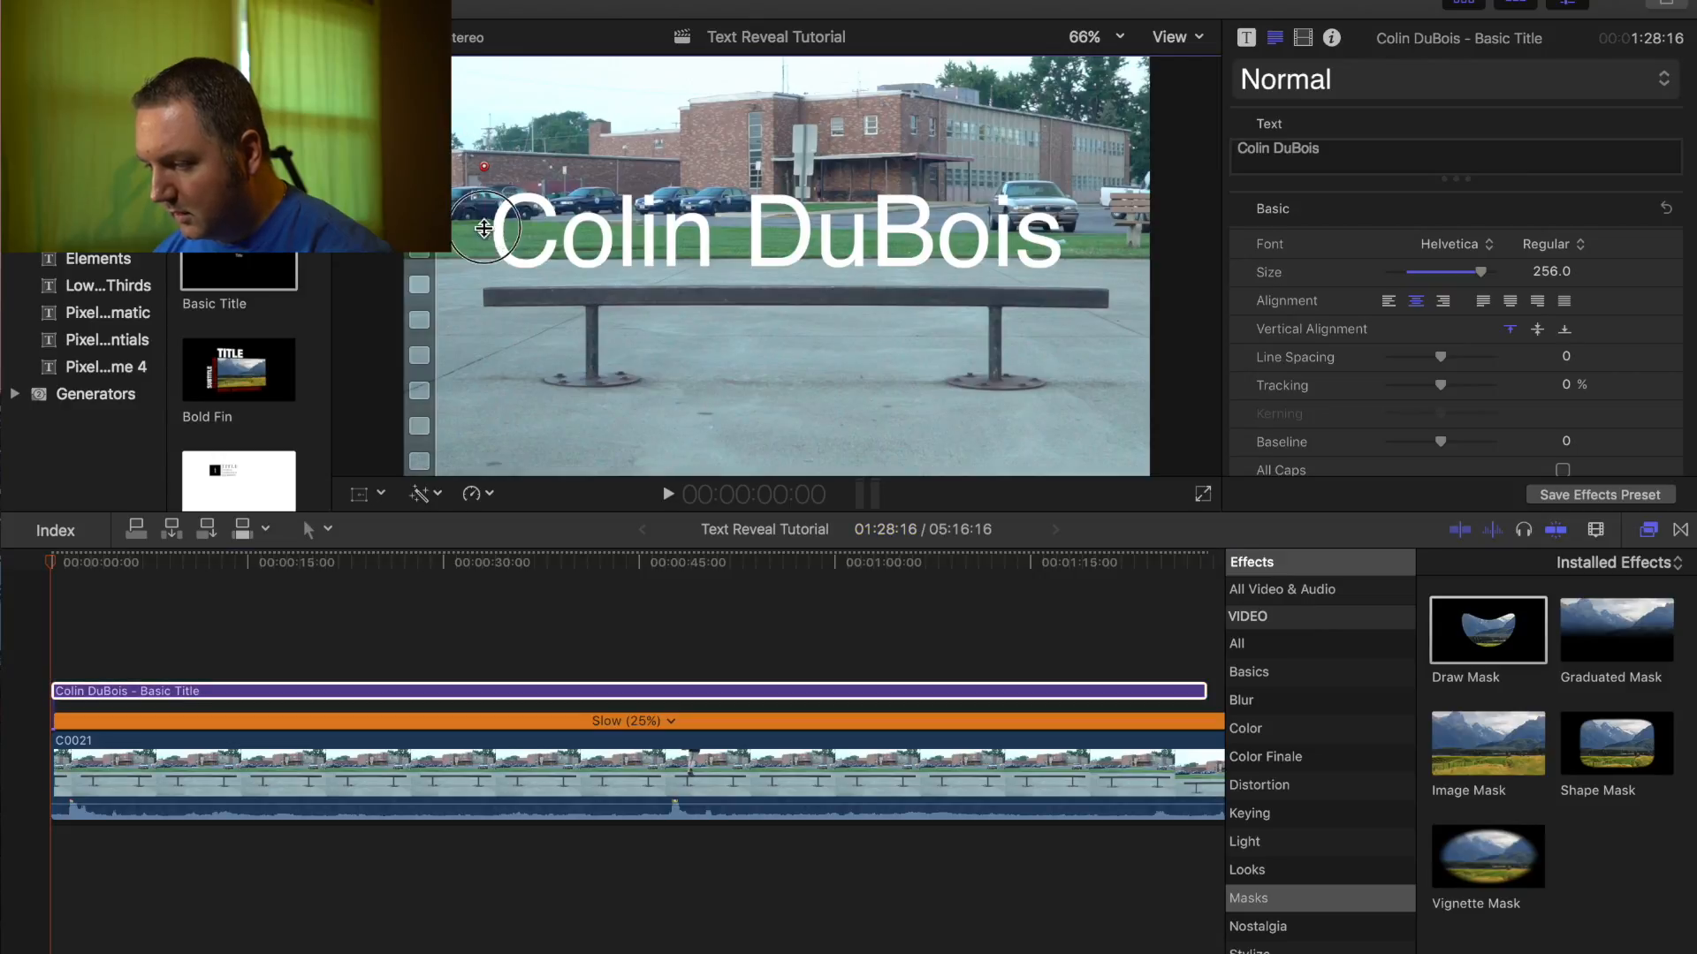
pyautogui.click(488, 280)
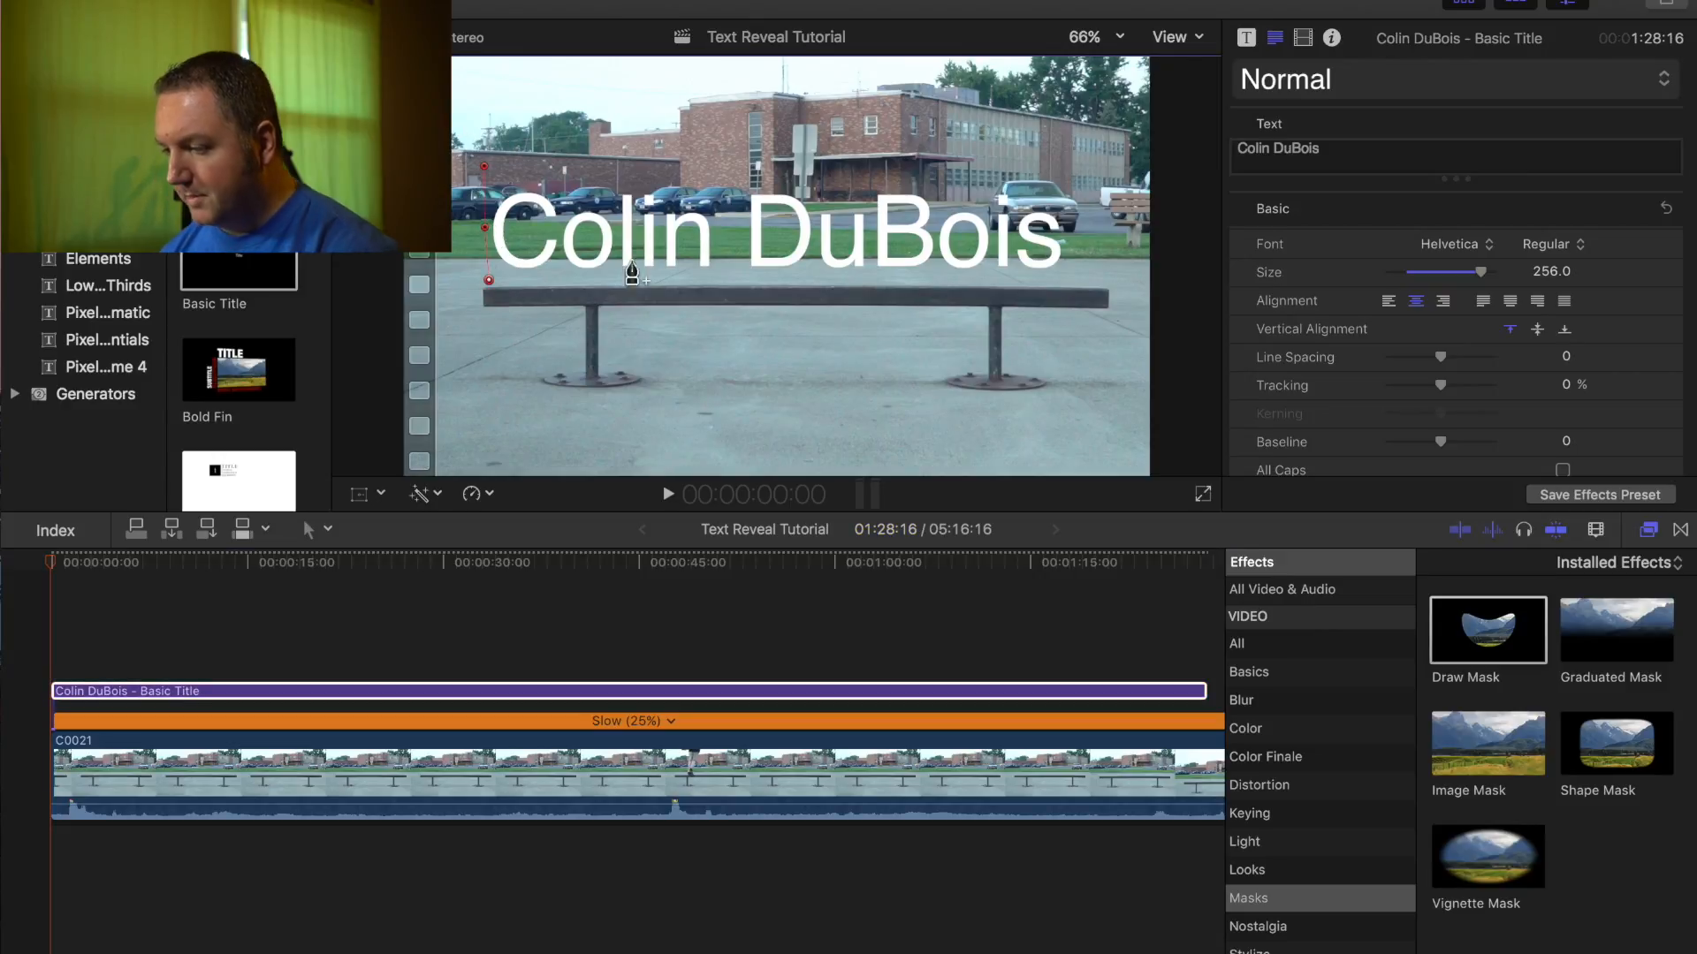
pyautogui.click(1092, 281)
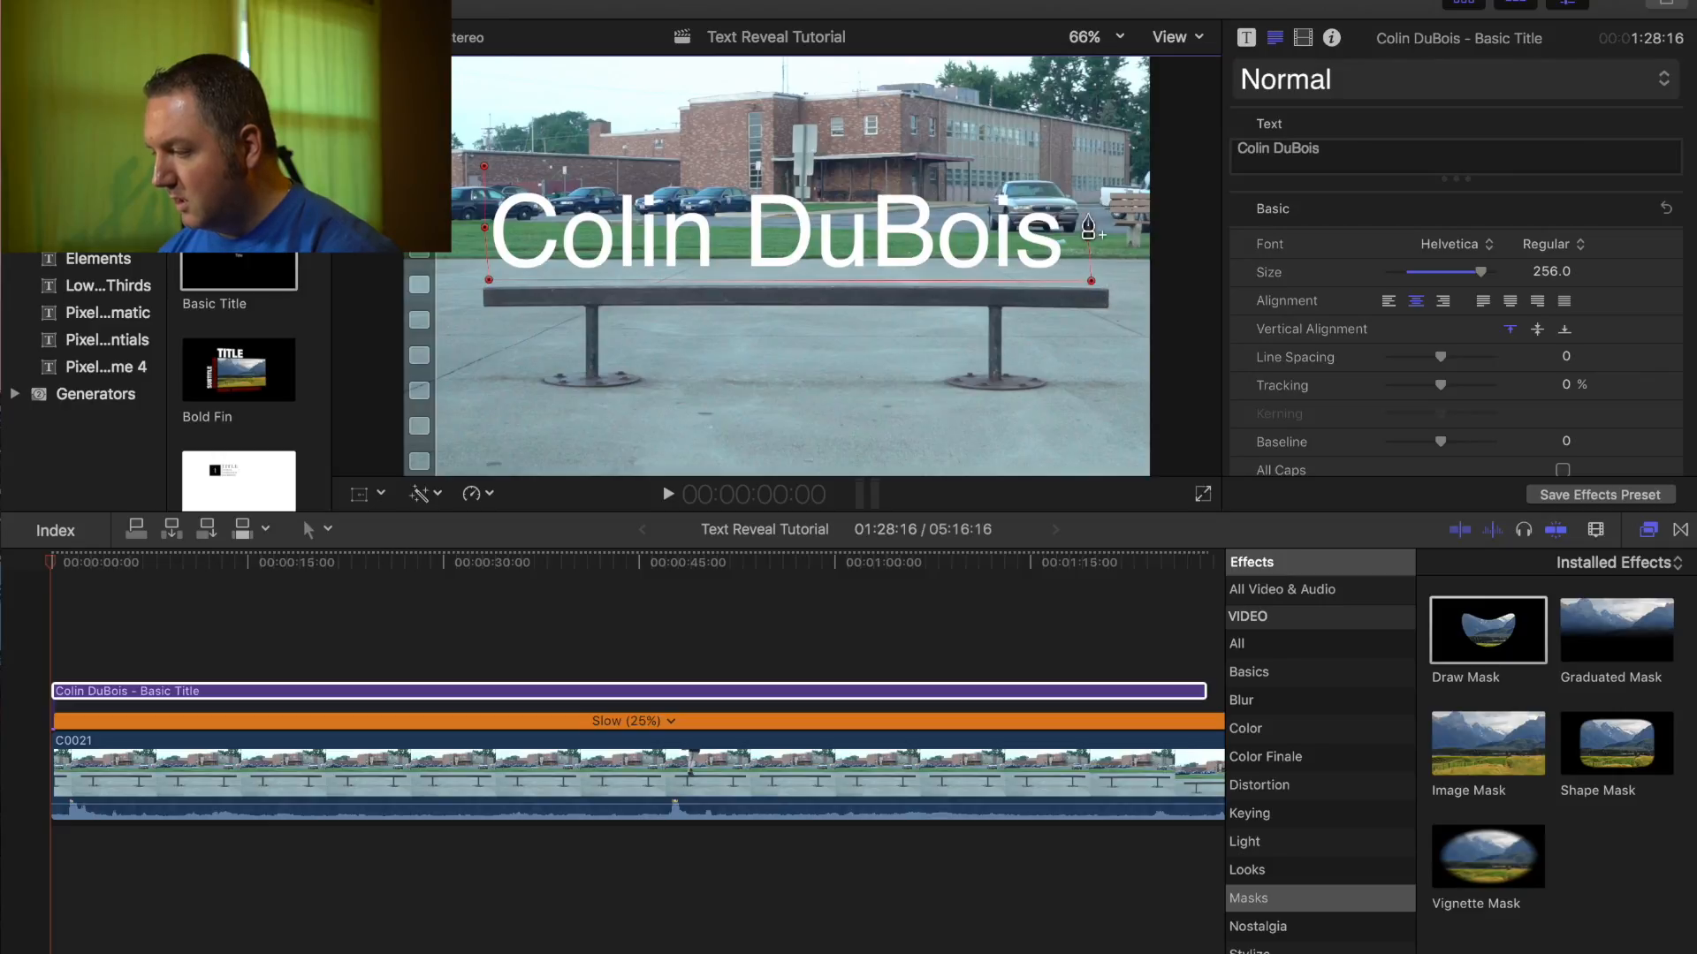
pyautogui.click(1080, 186)
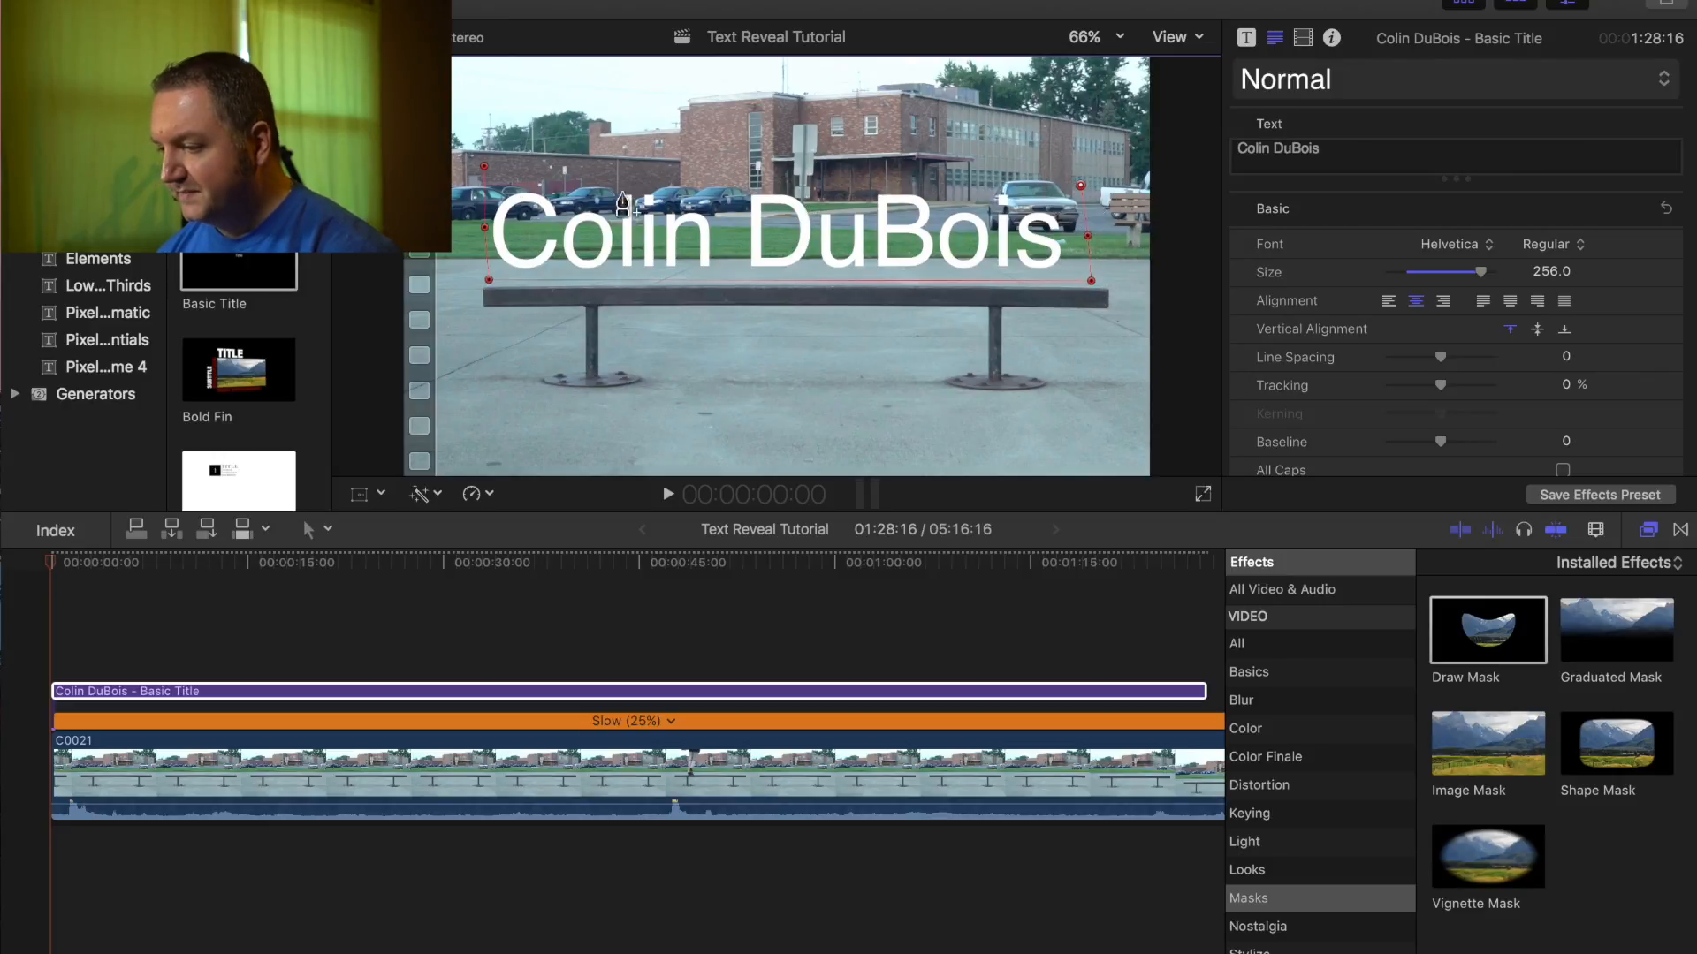
pyautogui.click(484, 167)
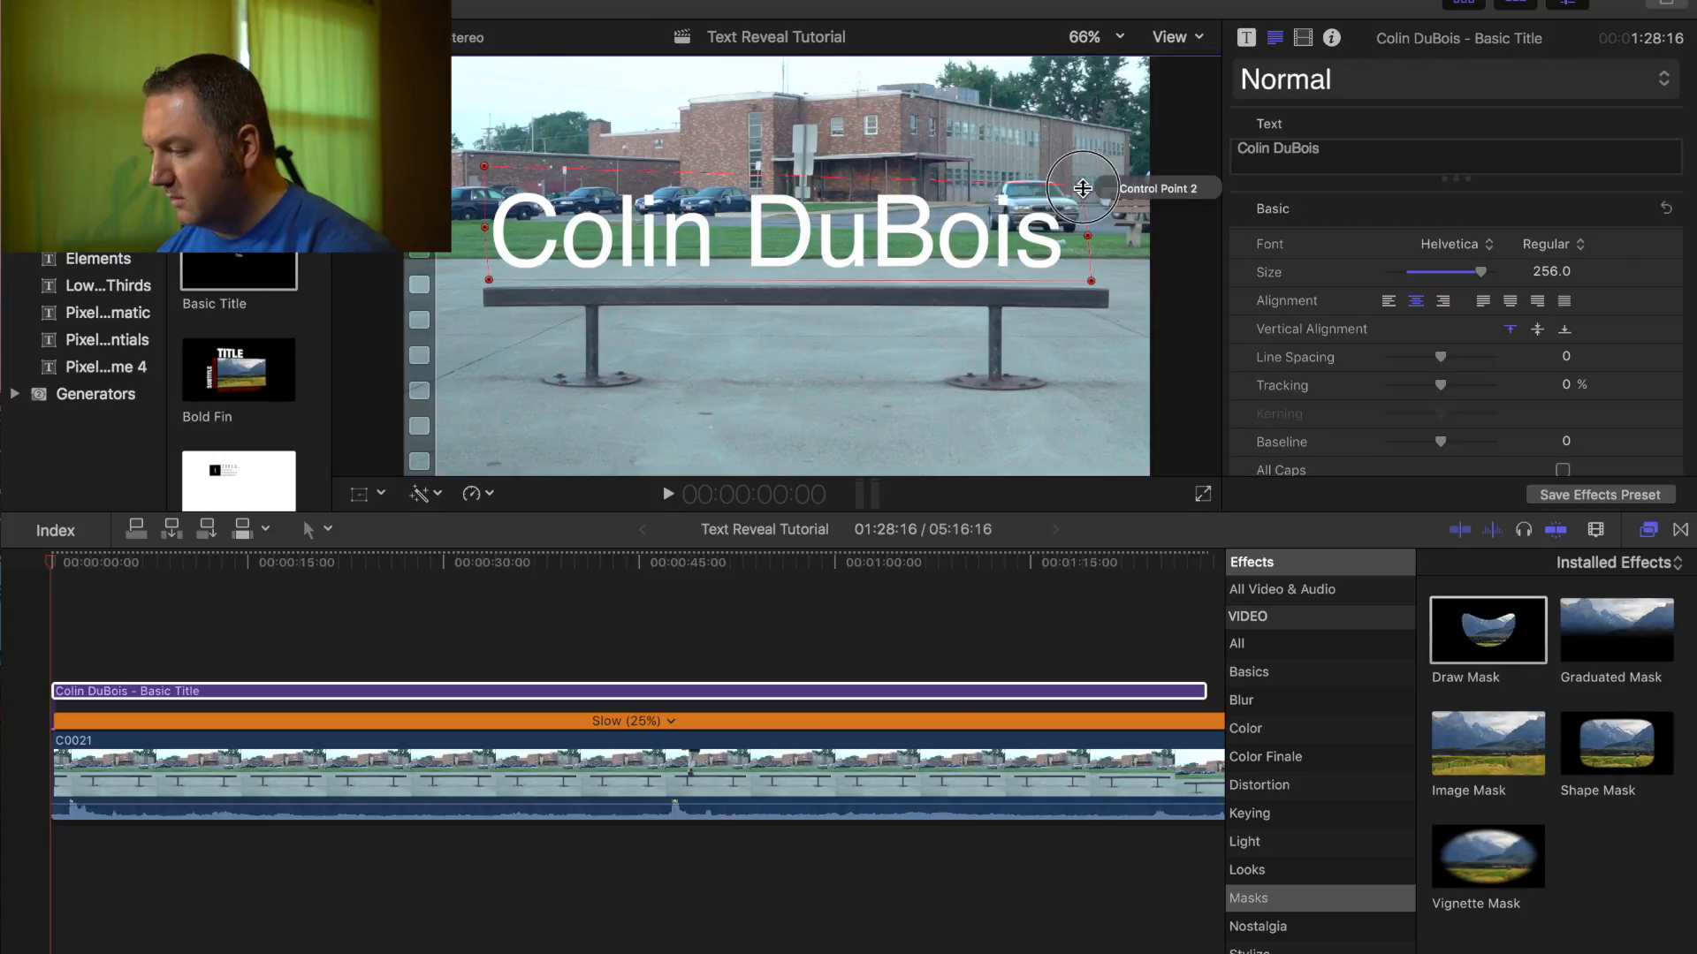
pyautogui.moveTo(1082, 188); pyautogui.dragTo(1087, 170)
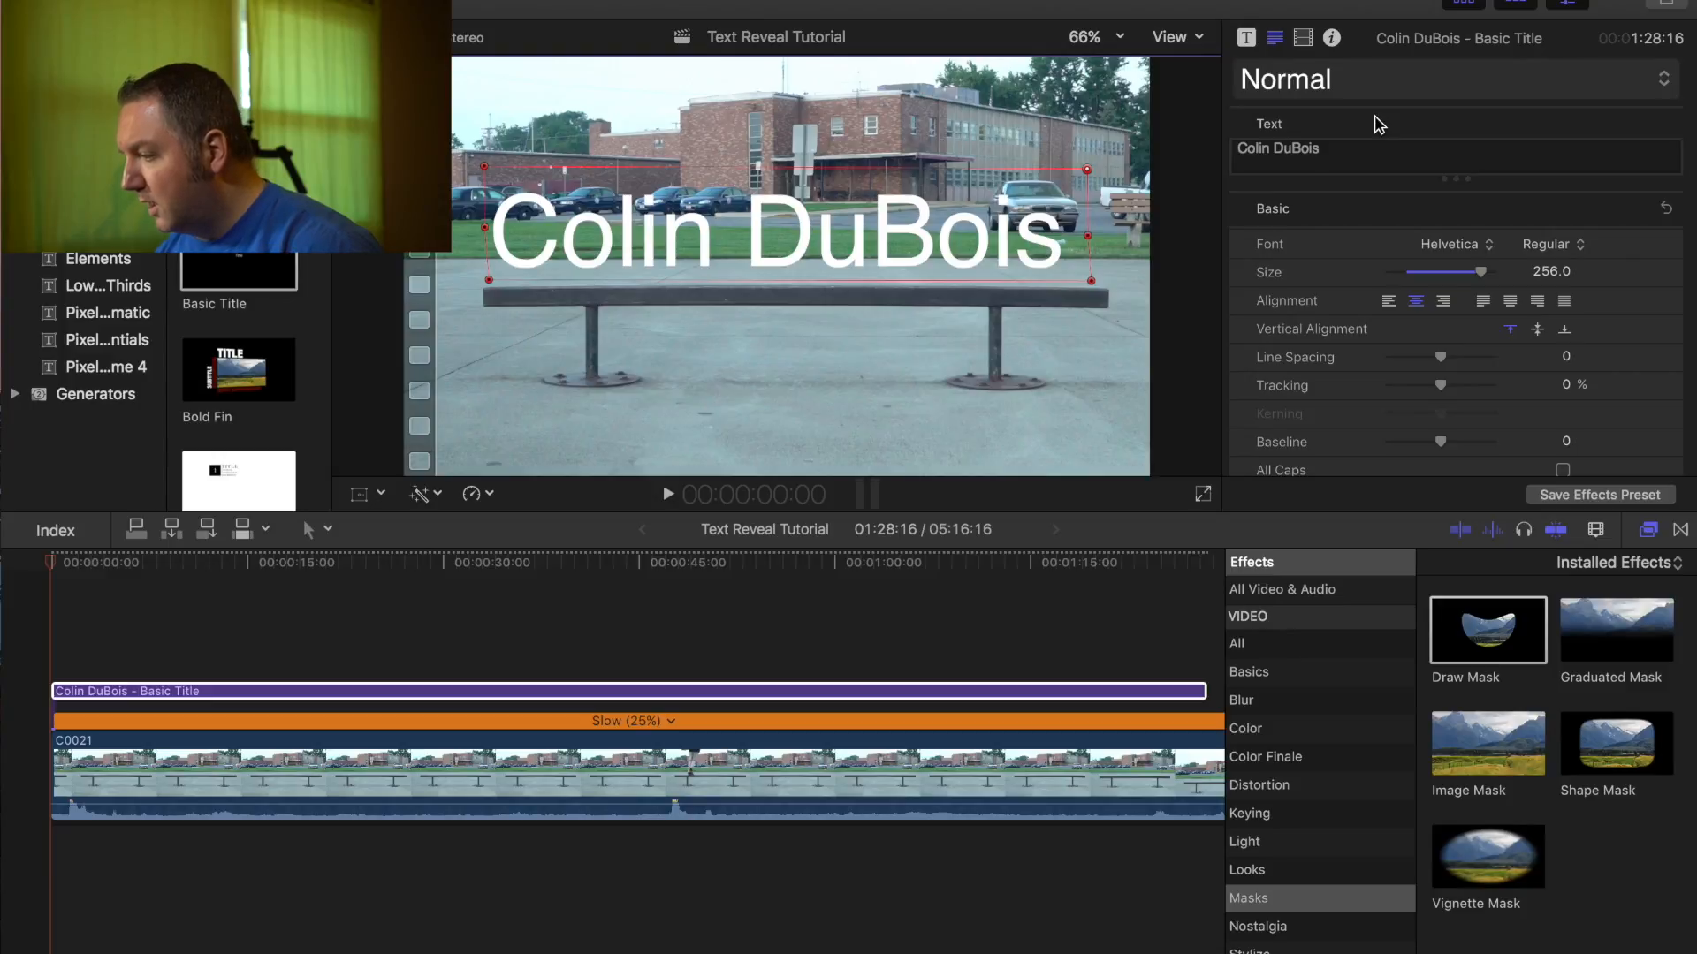
# - Enable Invert Mask under Draw Mask to hide the title, then lower the top-left mask point
pyautogui.scroll(-5, 1370, 251)
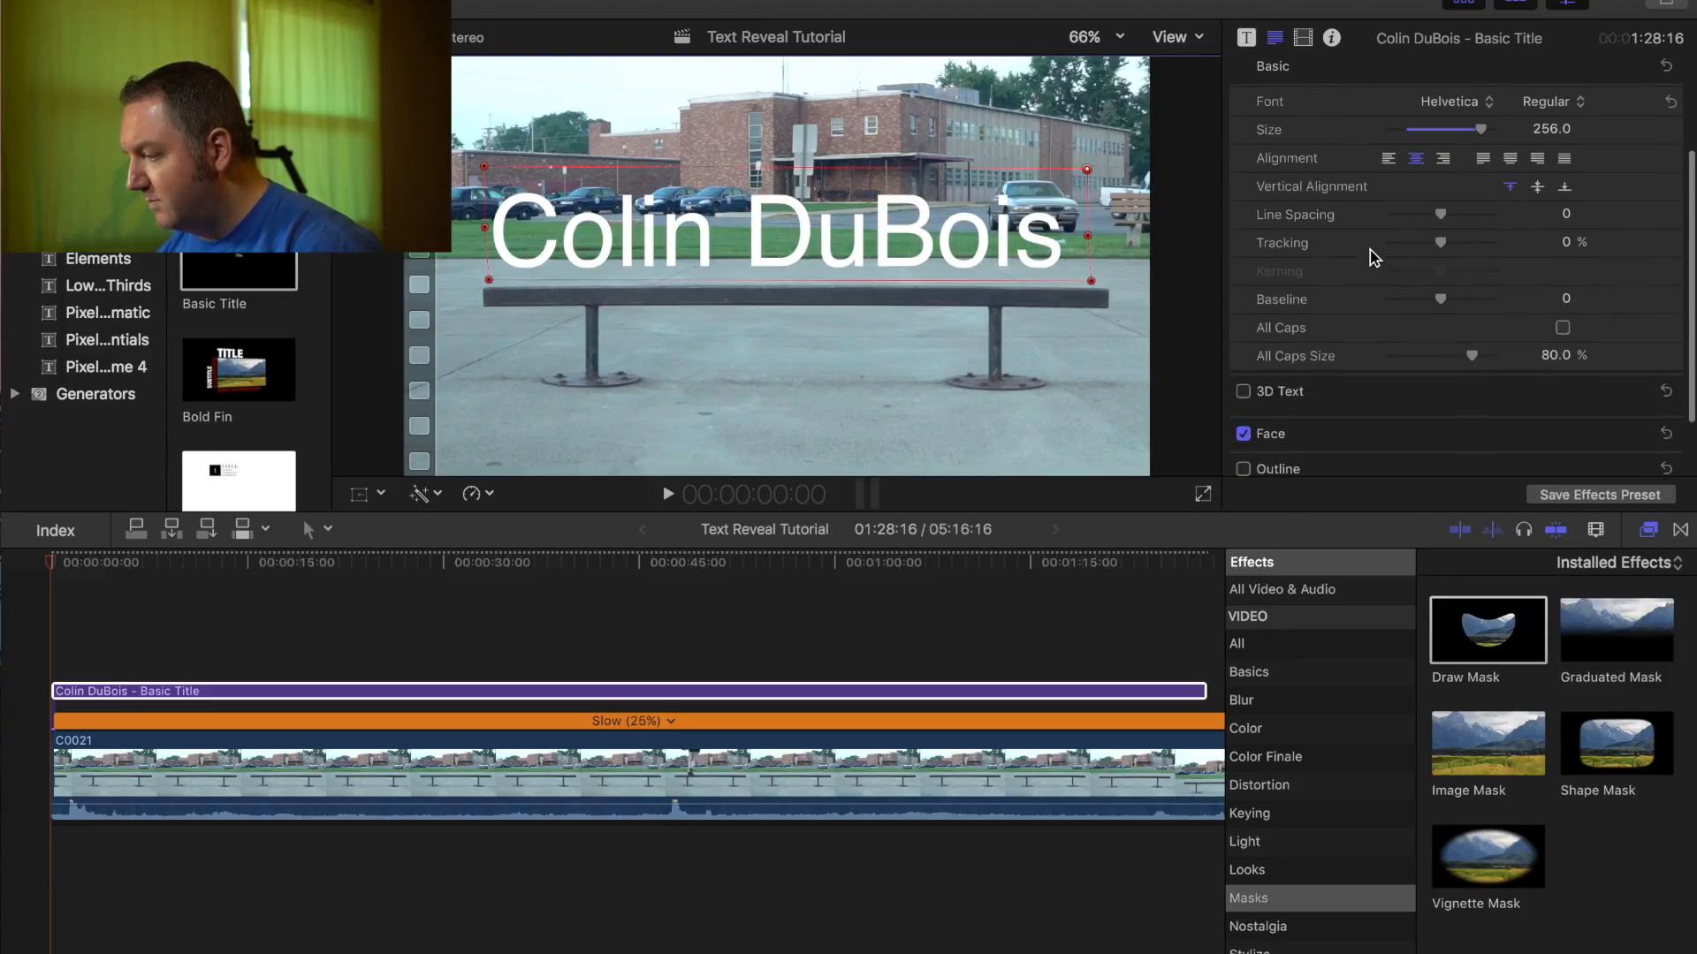
pyautogui.scroll(5, 1373, 256)
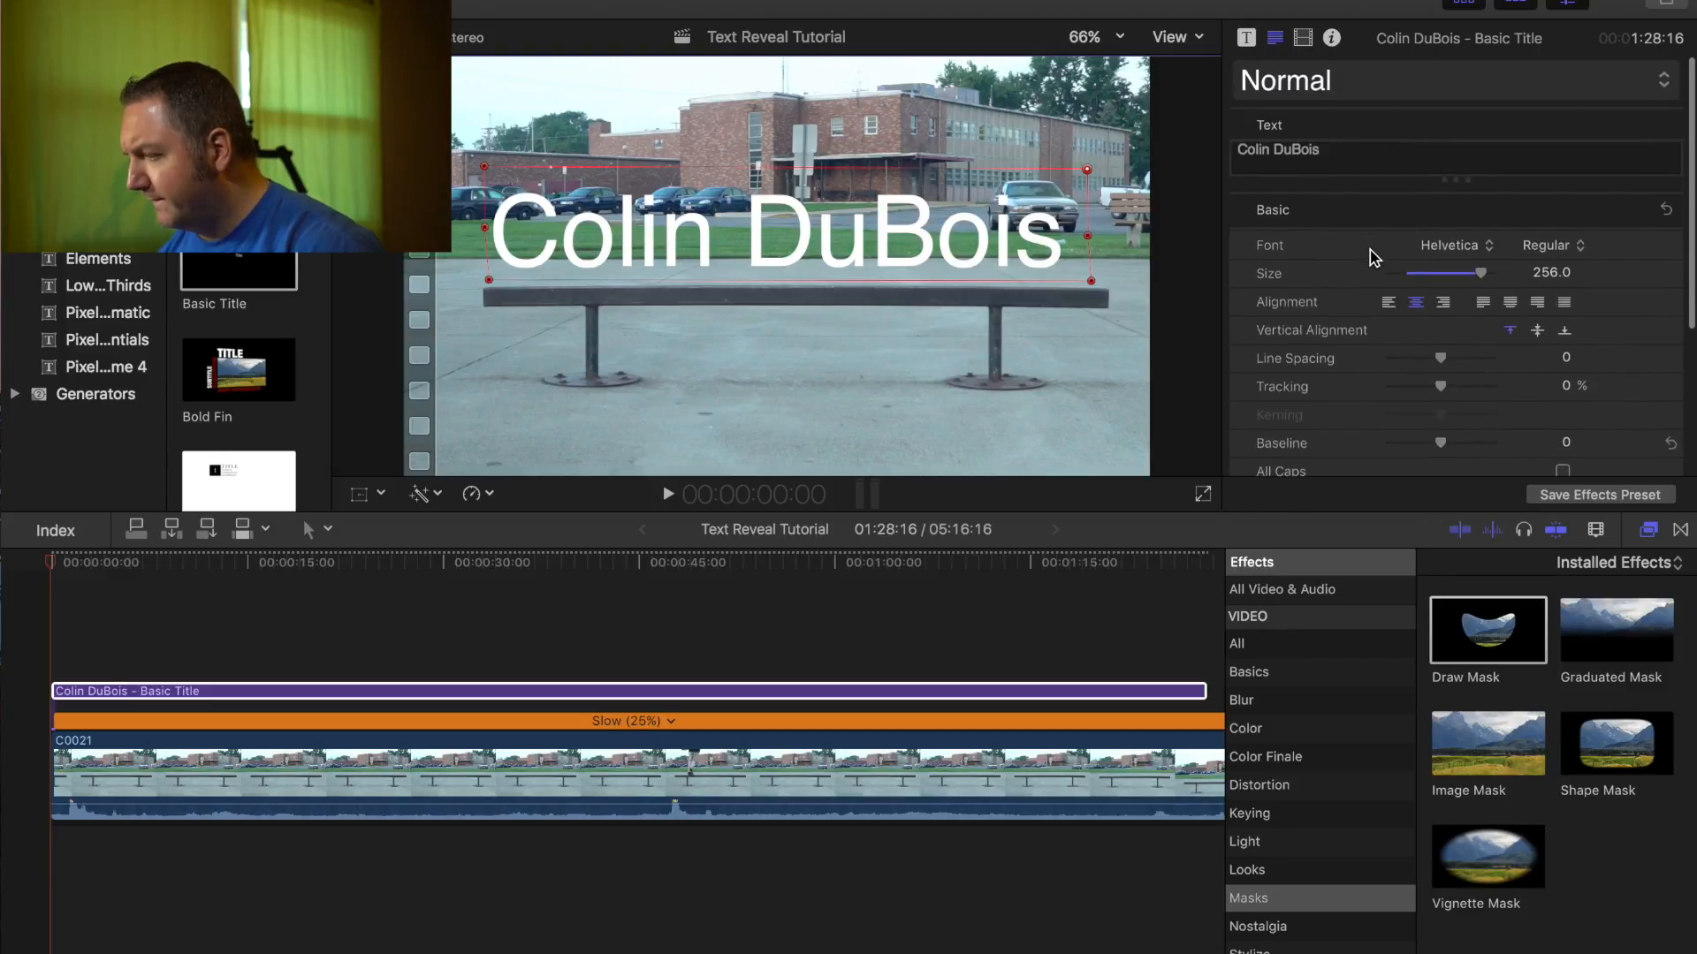
pyautogui.click(1303, 38)
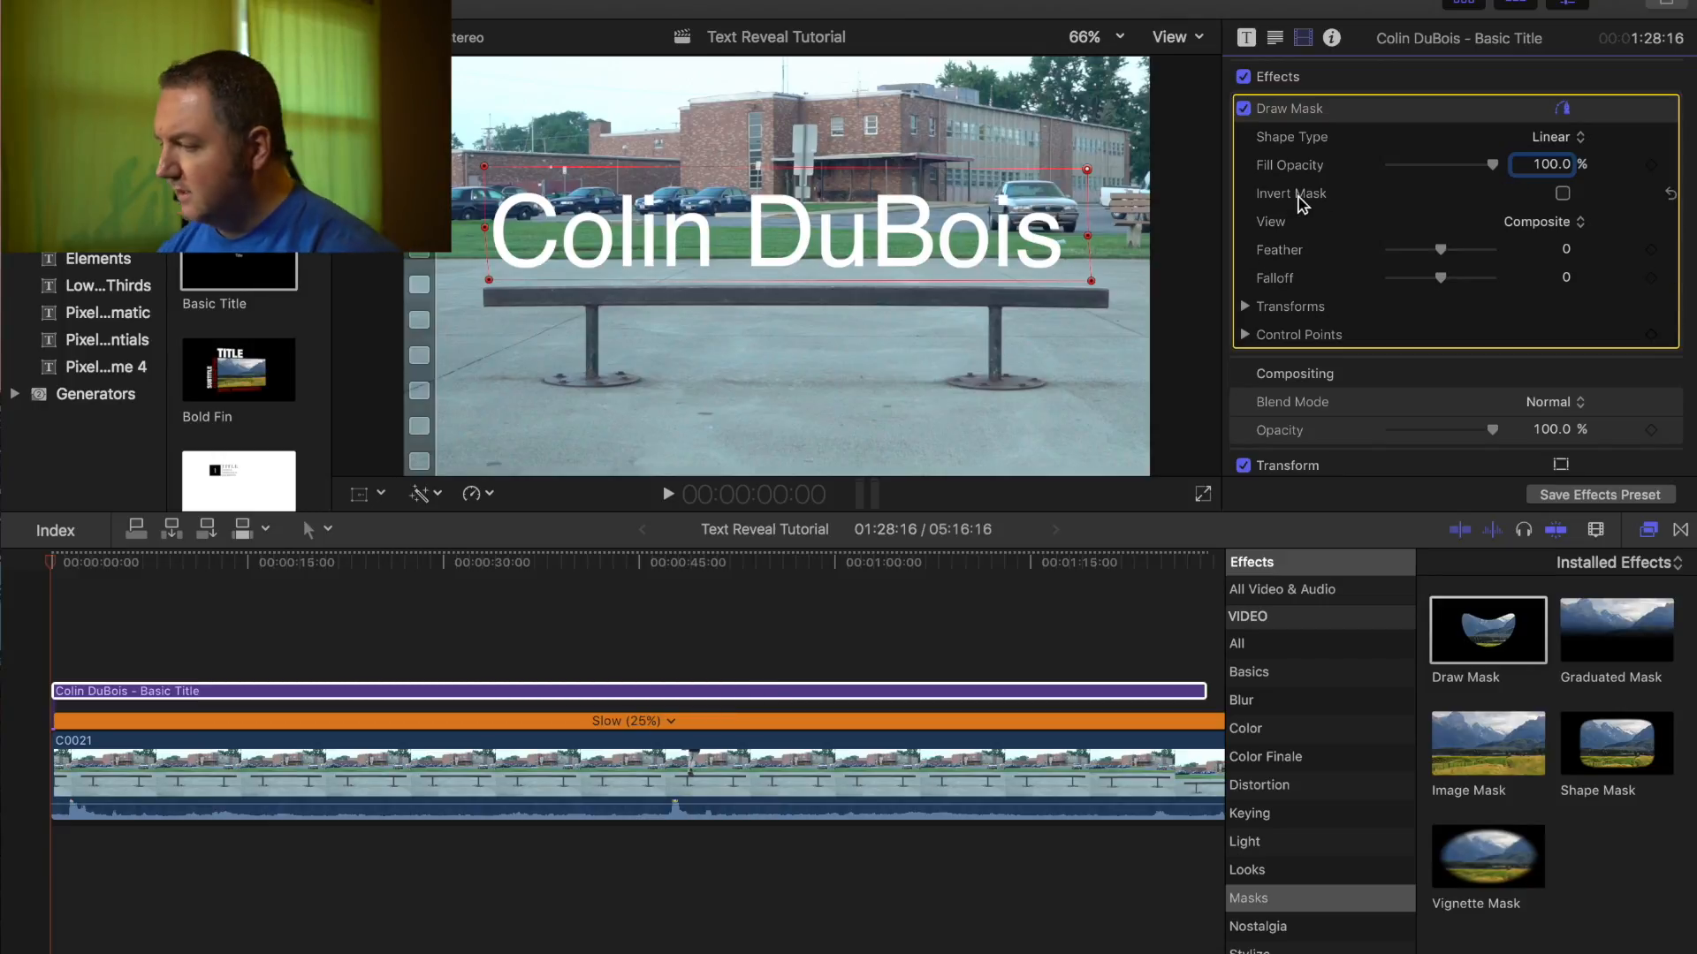
pyautogui.click(1562, 197)
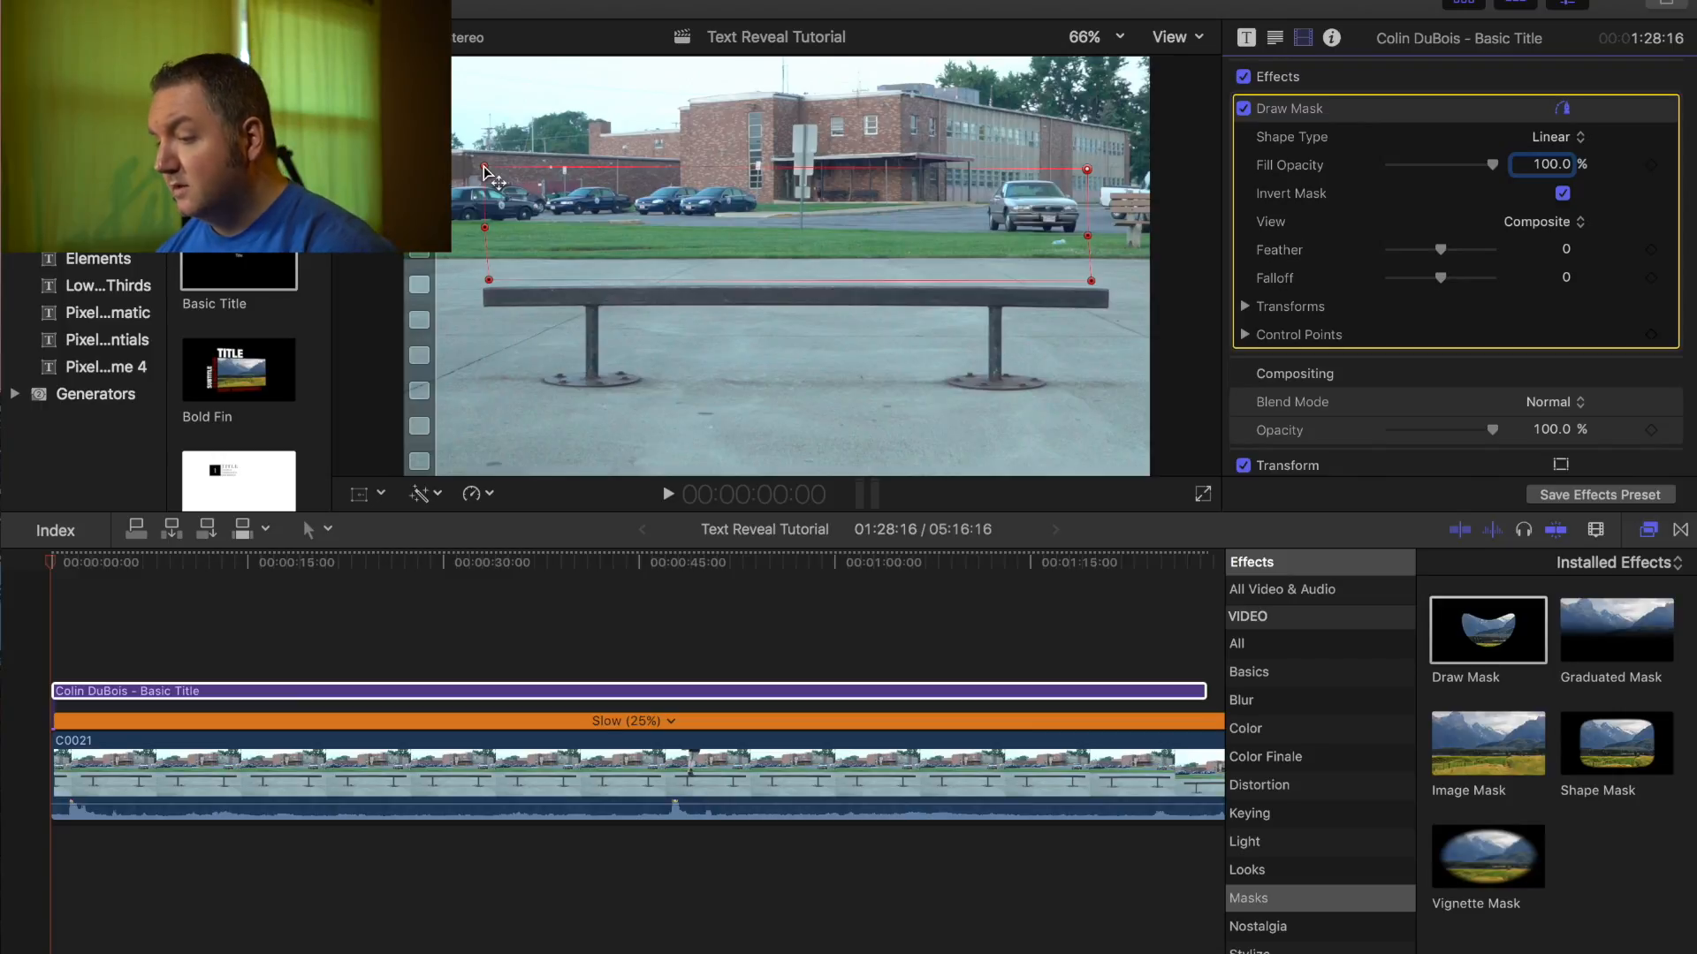
pyautogui.moveTo(485, 170)
pyautogui.mouseDown()
pyautogui.moveTo(614, 173)
pyautogui.moveTo(647, 231)
pyautogui.moveTo(634, 256)
pyautogui.moveTo(599, 194)
pyautogui.moveTo(484, 172)
pyautogui.mouseUp()
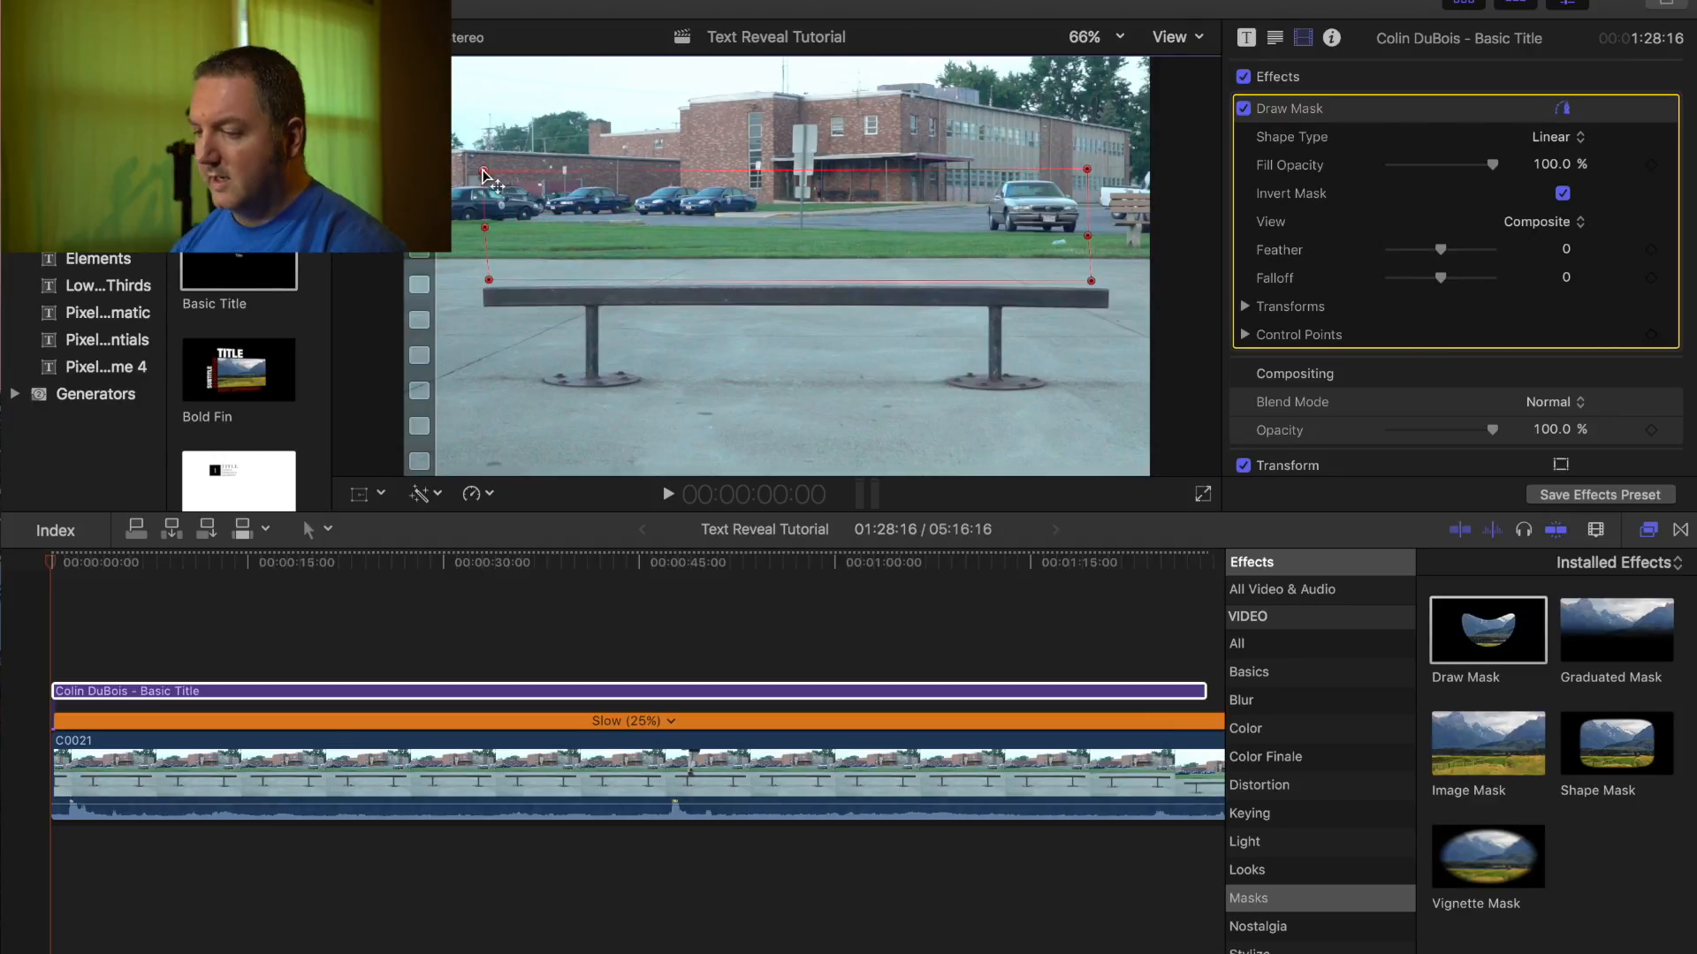
# - Play to the rider's entry and step back one frame to 00:00:00:23
pyautogui.press('space')
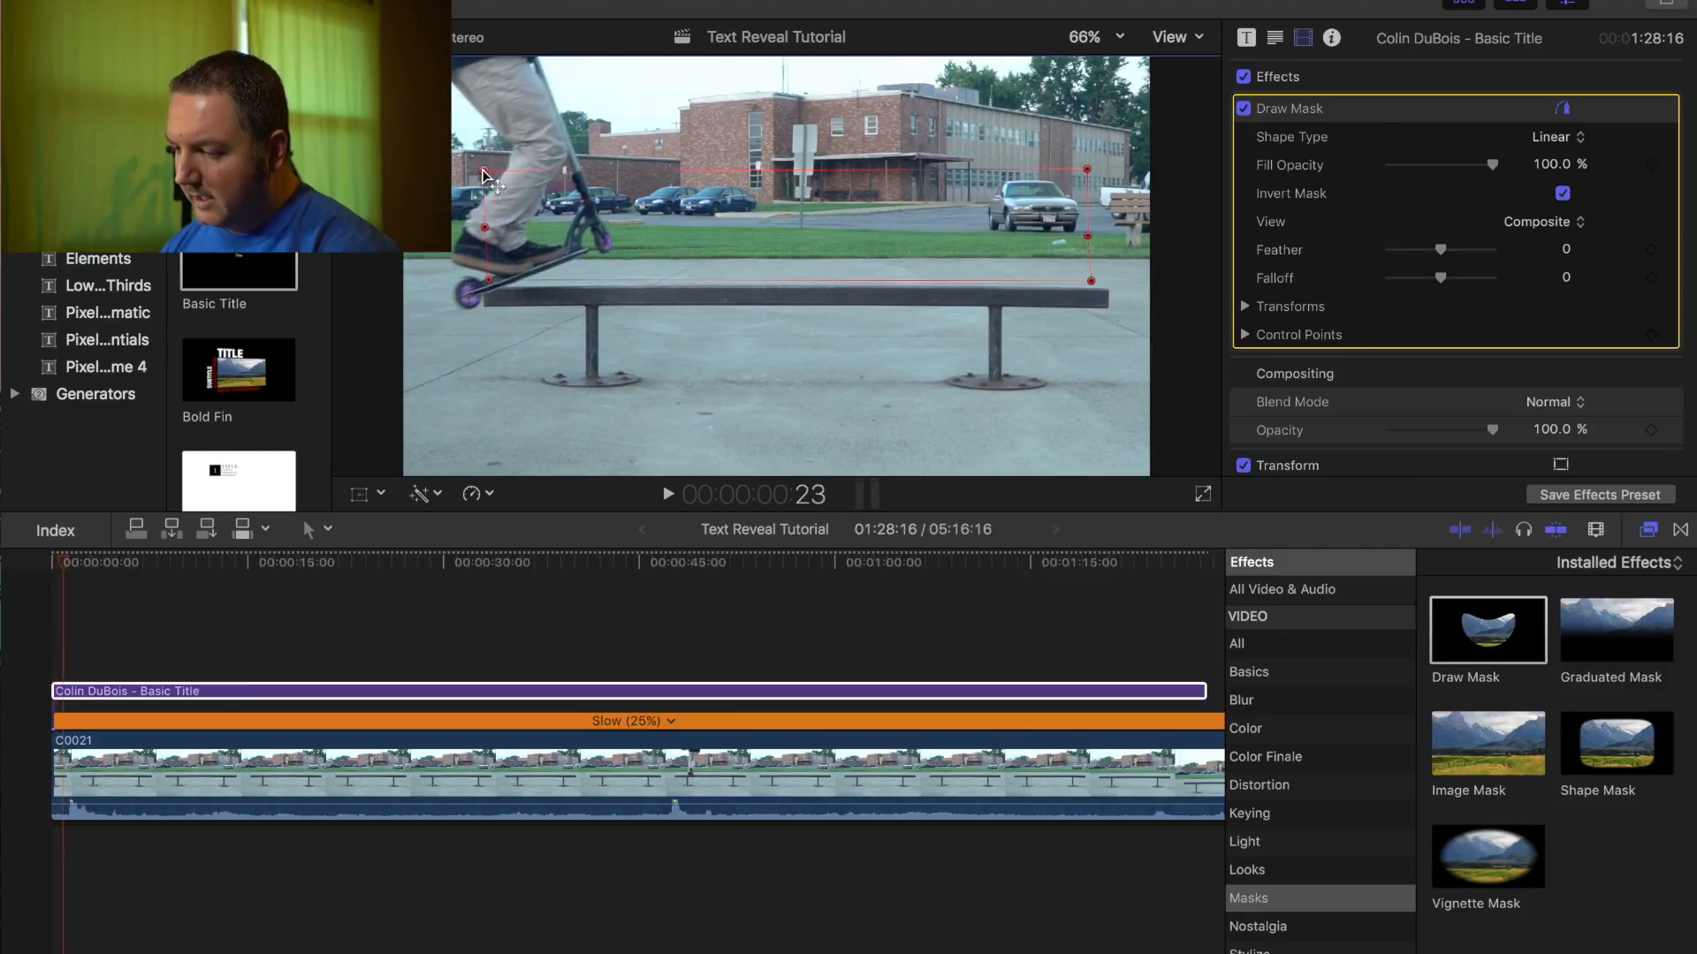
pyautogui.press('space')
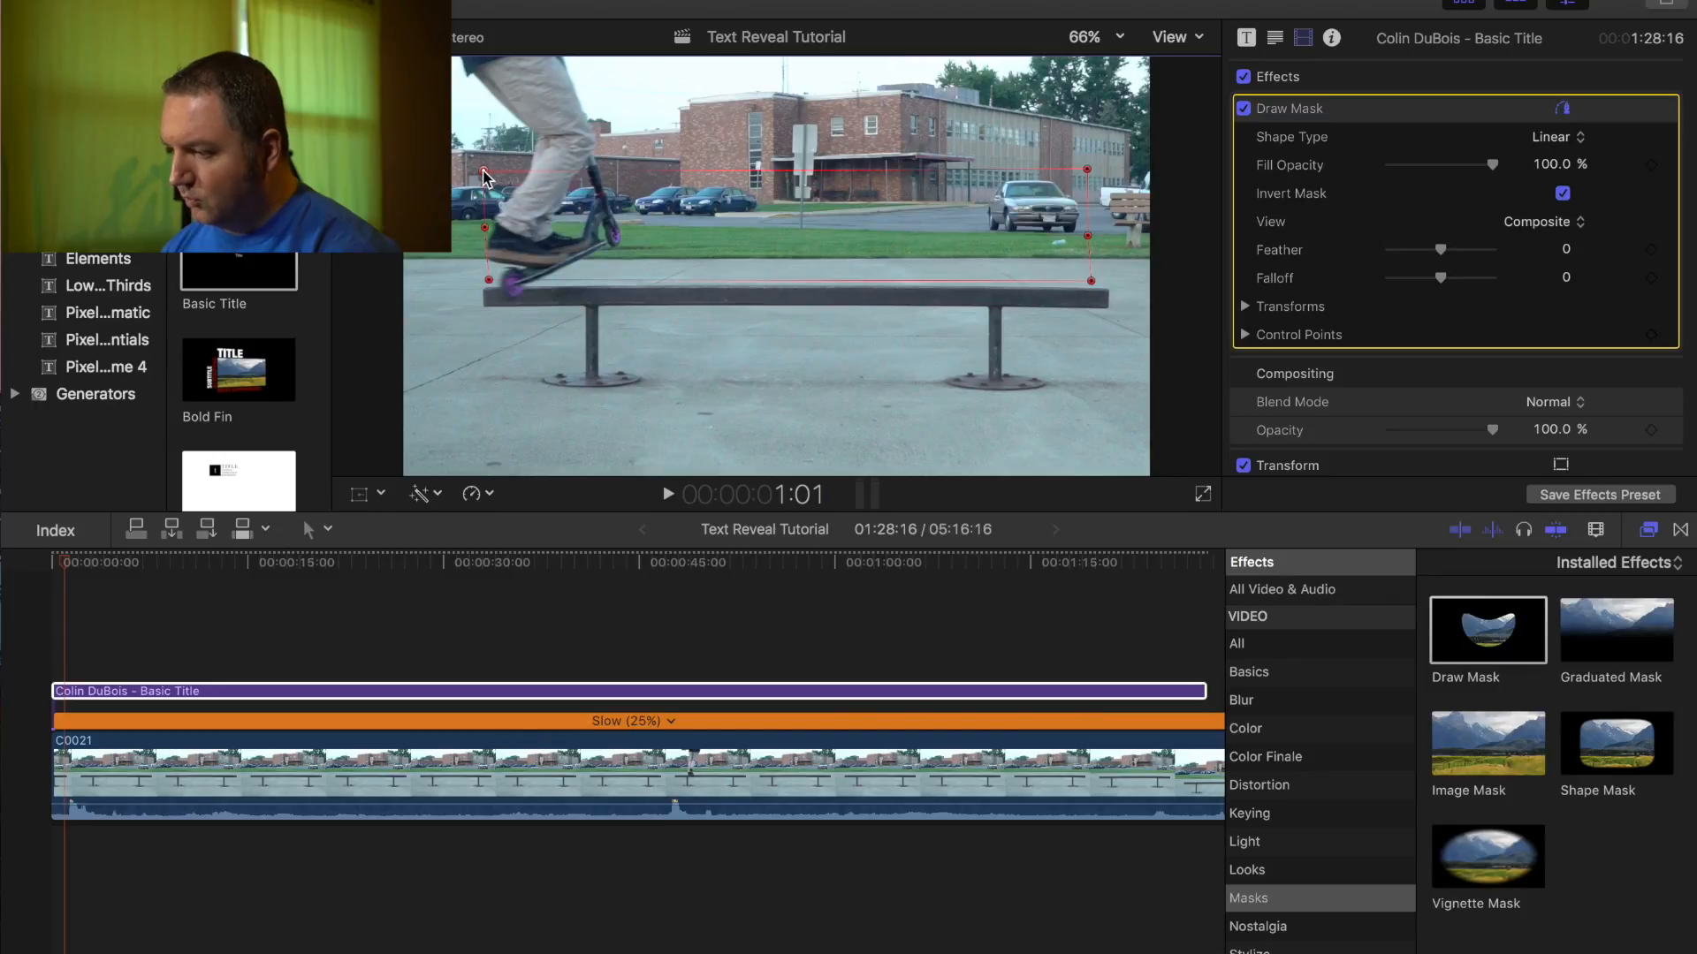
pyautogui.press('Left')
pyautogui.press('Left')
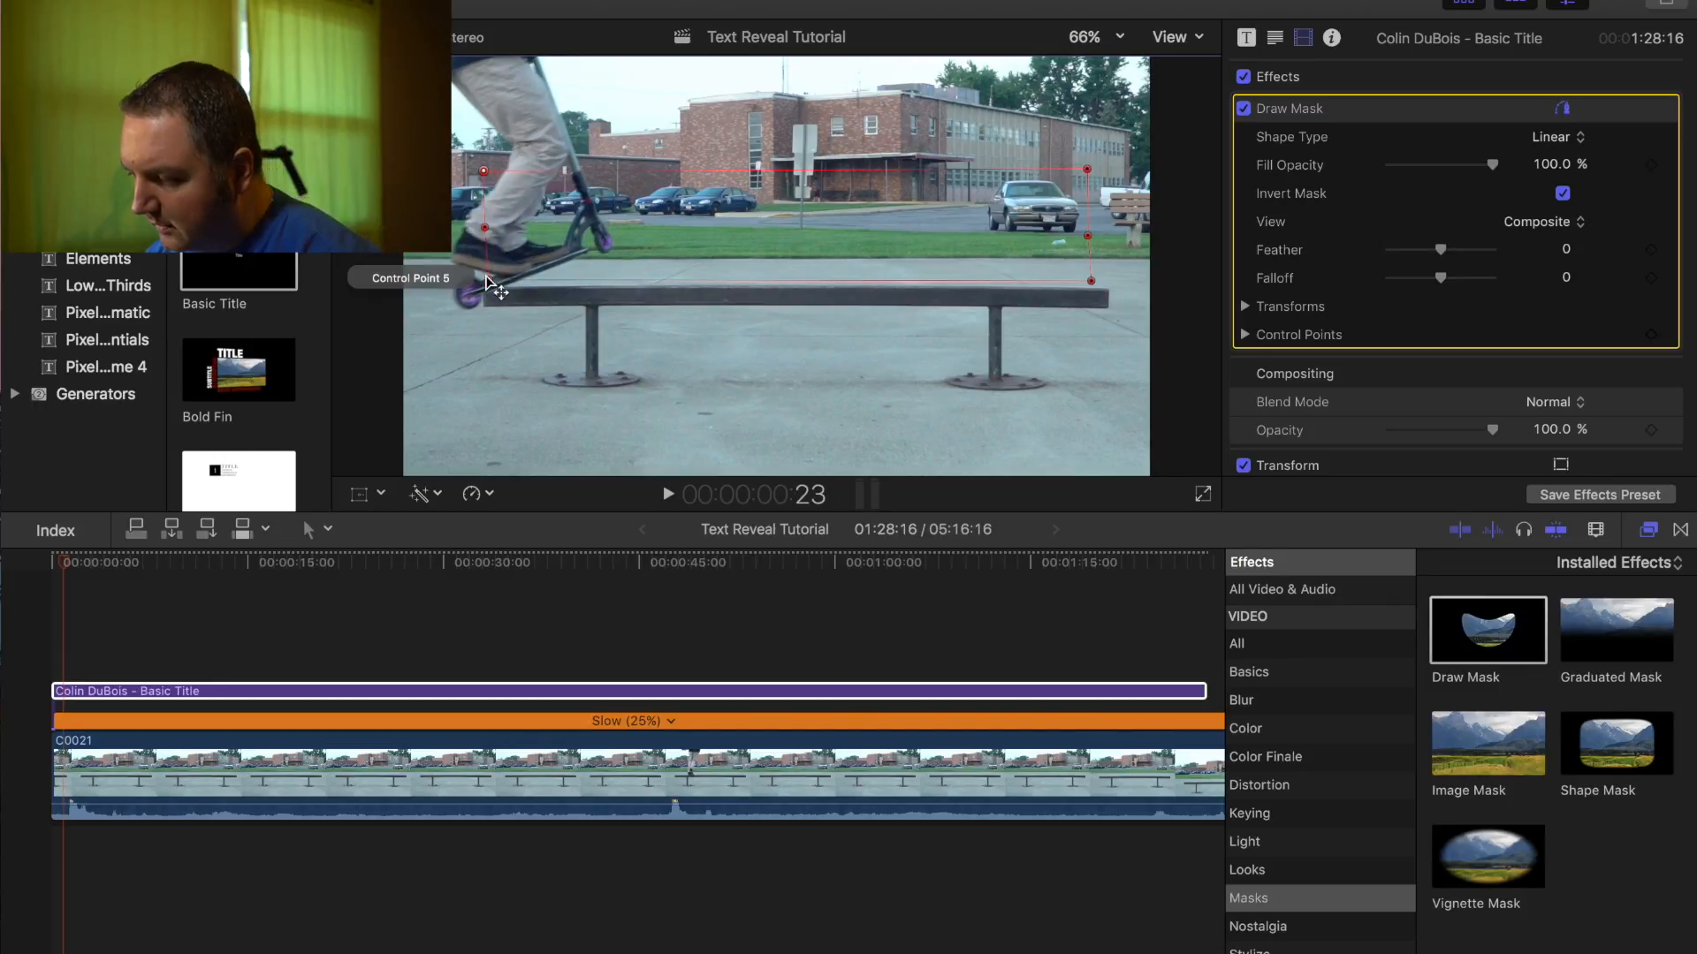
# - Move mask point 5 onto the scooter's back wheel and add a point on the mask's left edge
pyautogui.moveTo(489, 281); pyautogui.dragTo(436, 300)
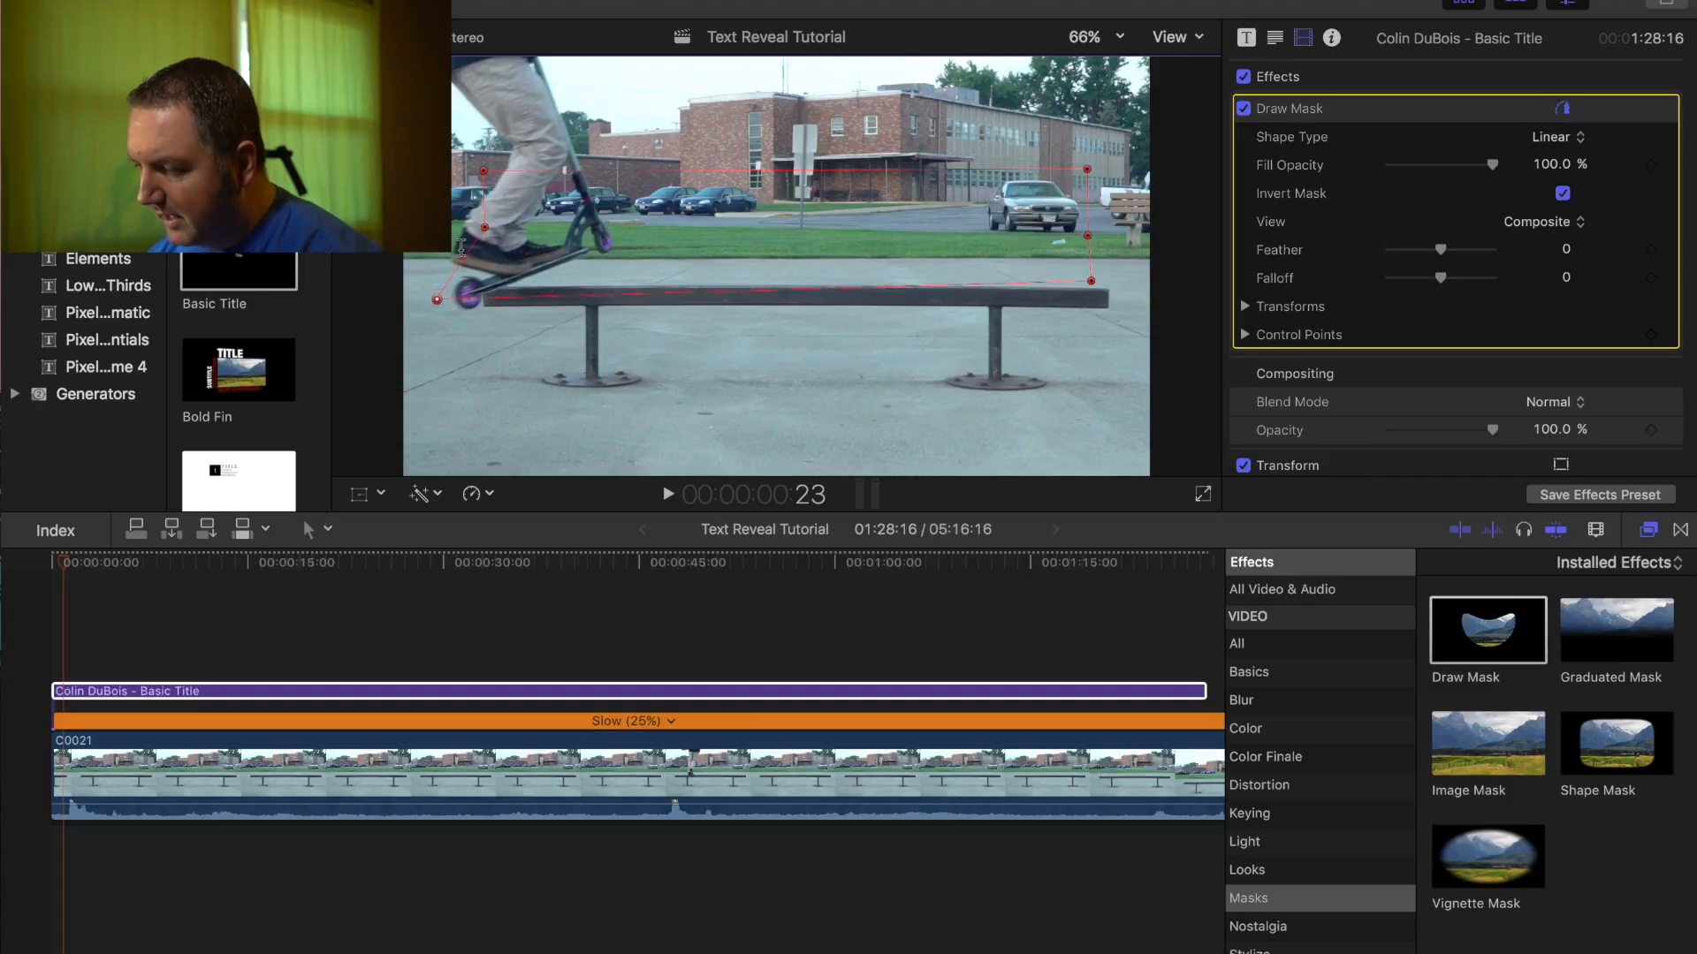
pyautogui.moveTo(470, 218); pyautogui.dragTo(500, 179)
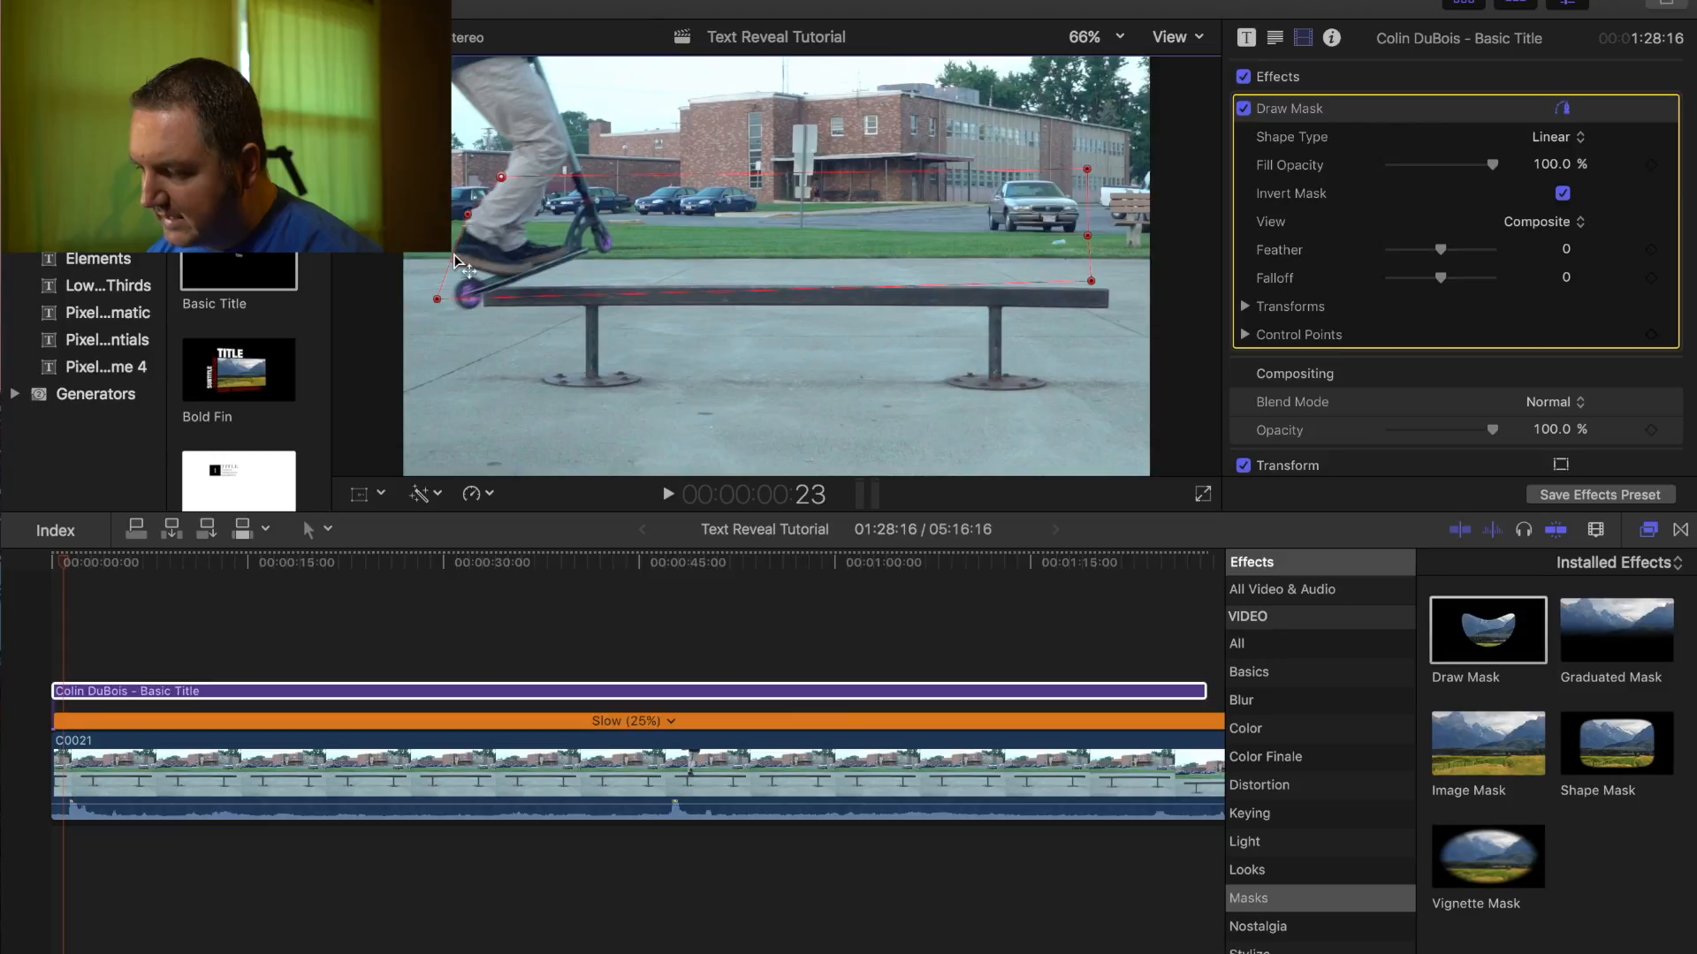
pyautogui.rightClick(438, 302)
pyautogui.click(437, 301)
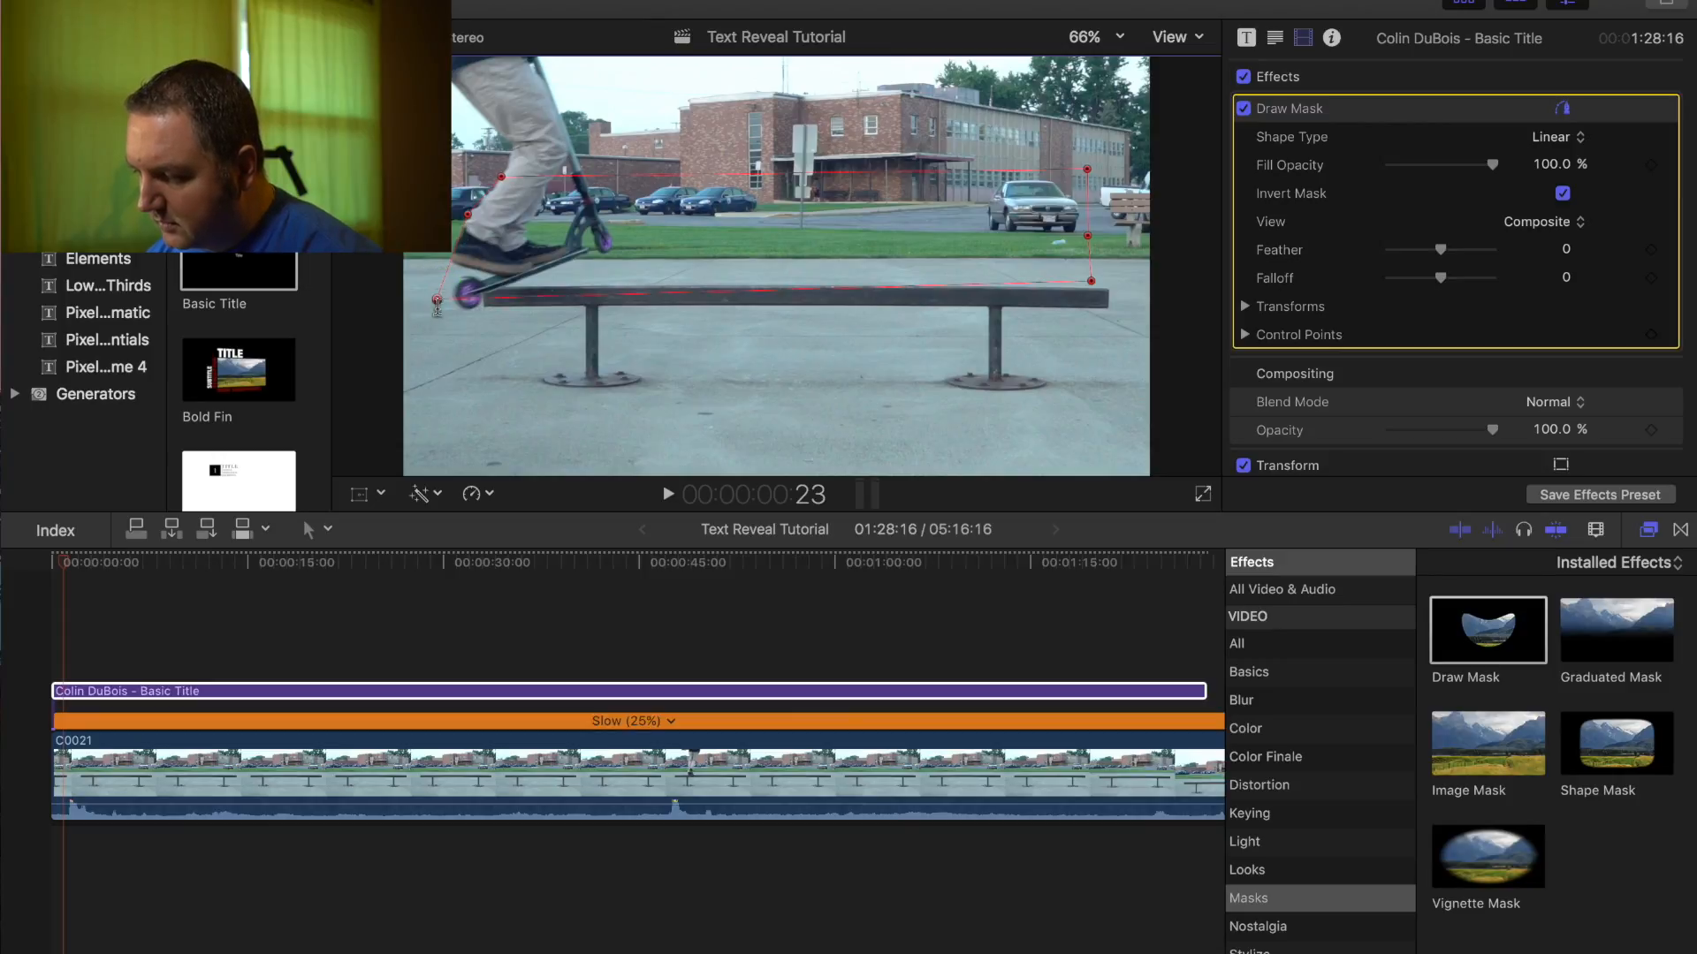
pyautogui.moveTo(437, 302); pyautogui.dragTo(439, 269)
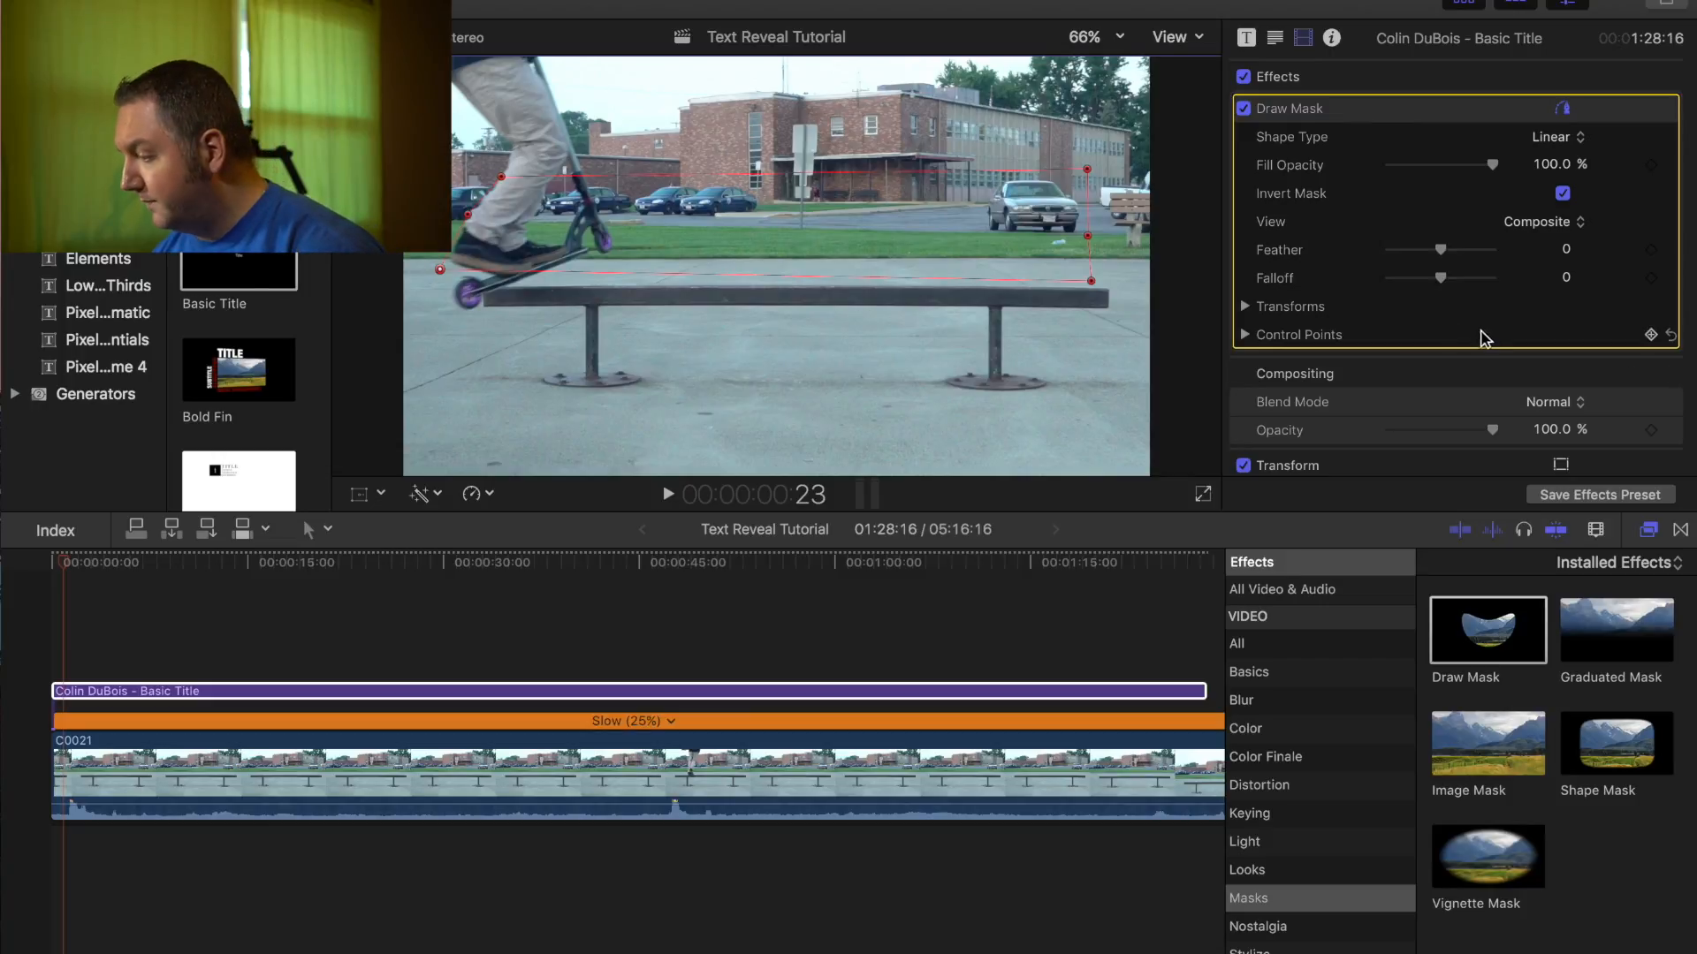
# - Keyframe the mask's Control Points and advance to 00:00:01:01
pyautogui.click(1651, 335)
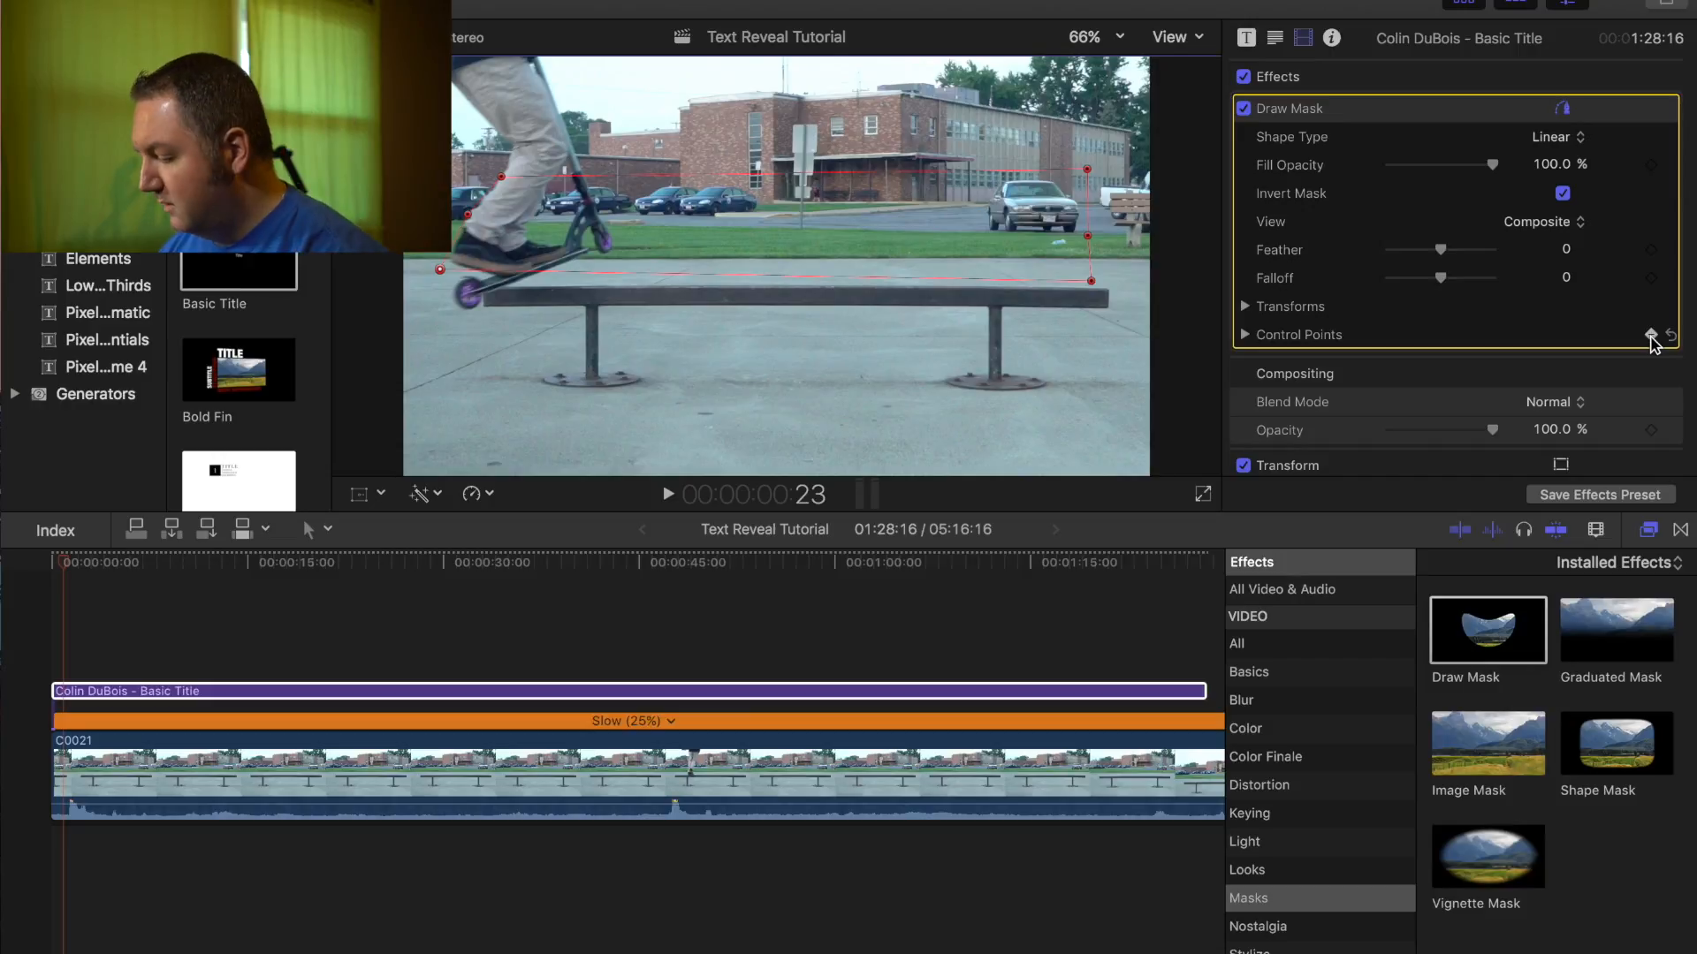
pyautogui.press('Right')
pyautogui.press('Right')
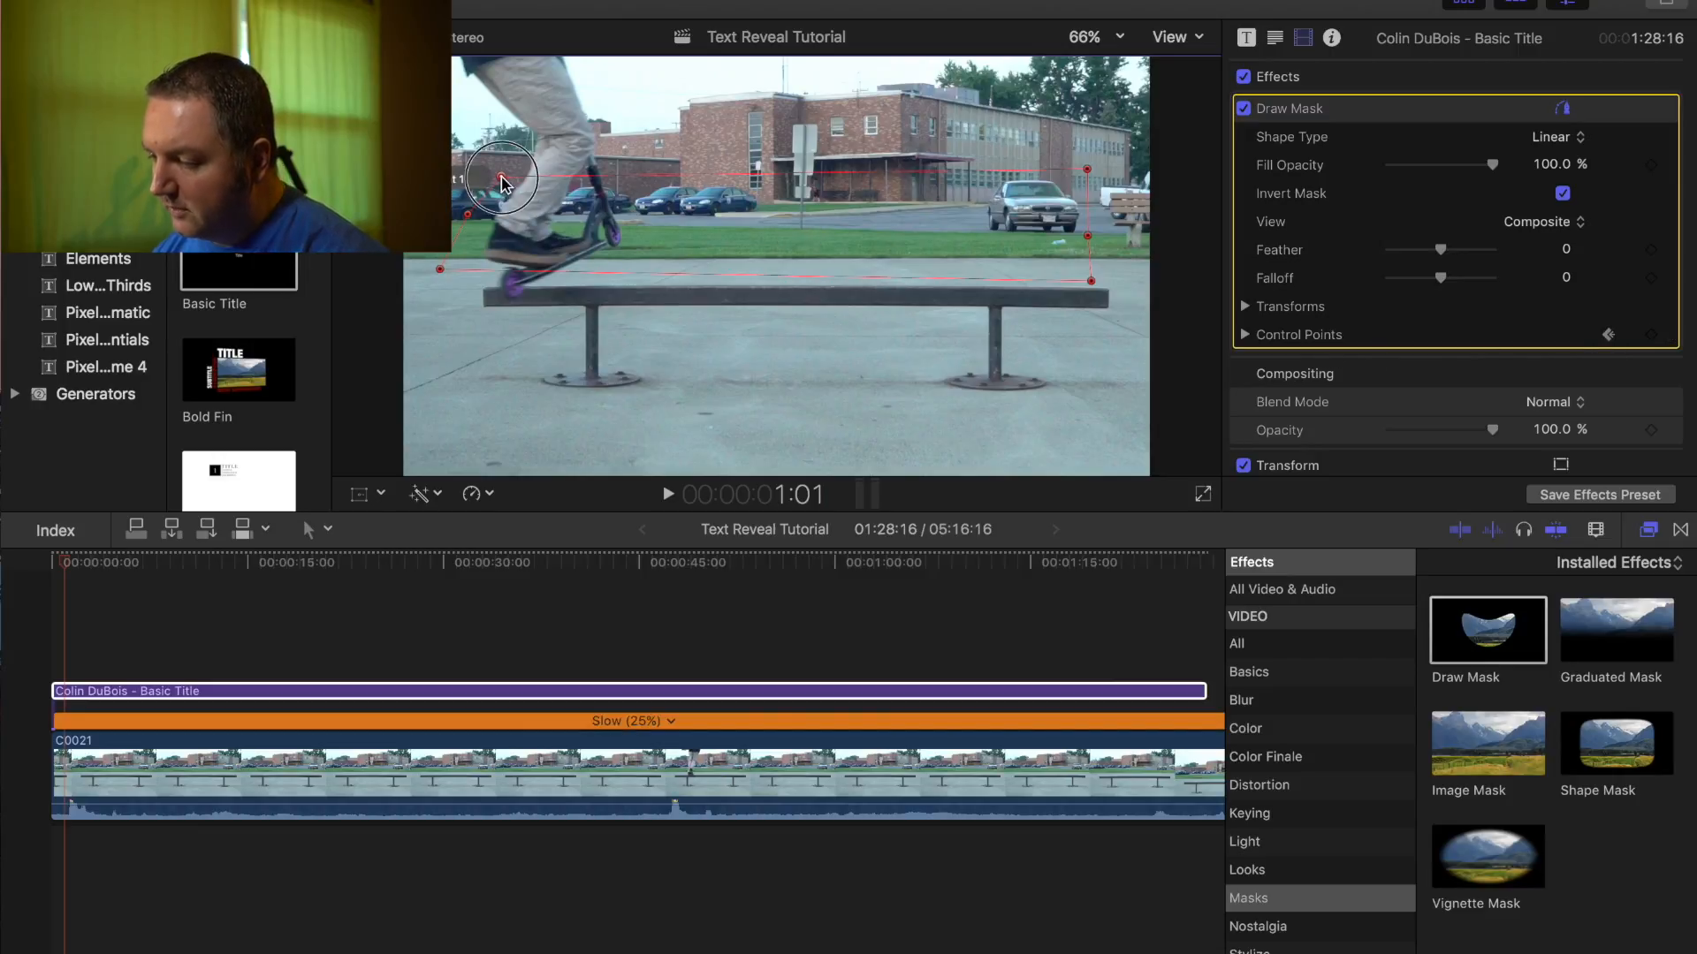
# - Shift mask points 1 and 5 behind the rider at 00:00:01:01, 01:03 and 01:05
pyautogui.moveTo(501, 179)
pyautogui.mouseDown()
pyautogui.moveTo(530, 177)
pyautogui.moveTo(497, 213)
pyautogui.mouseUp()
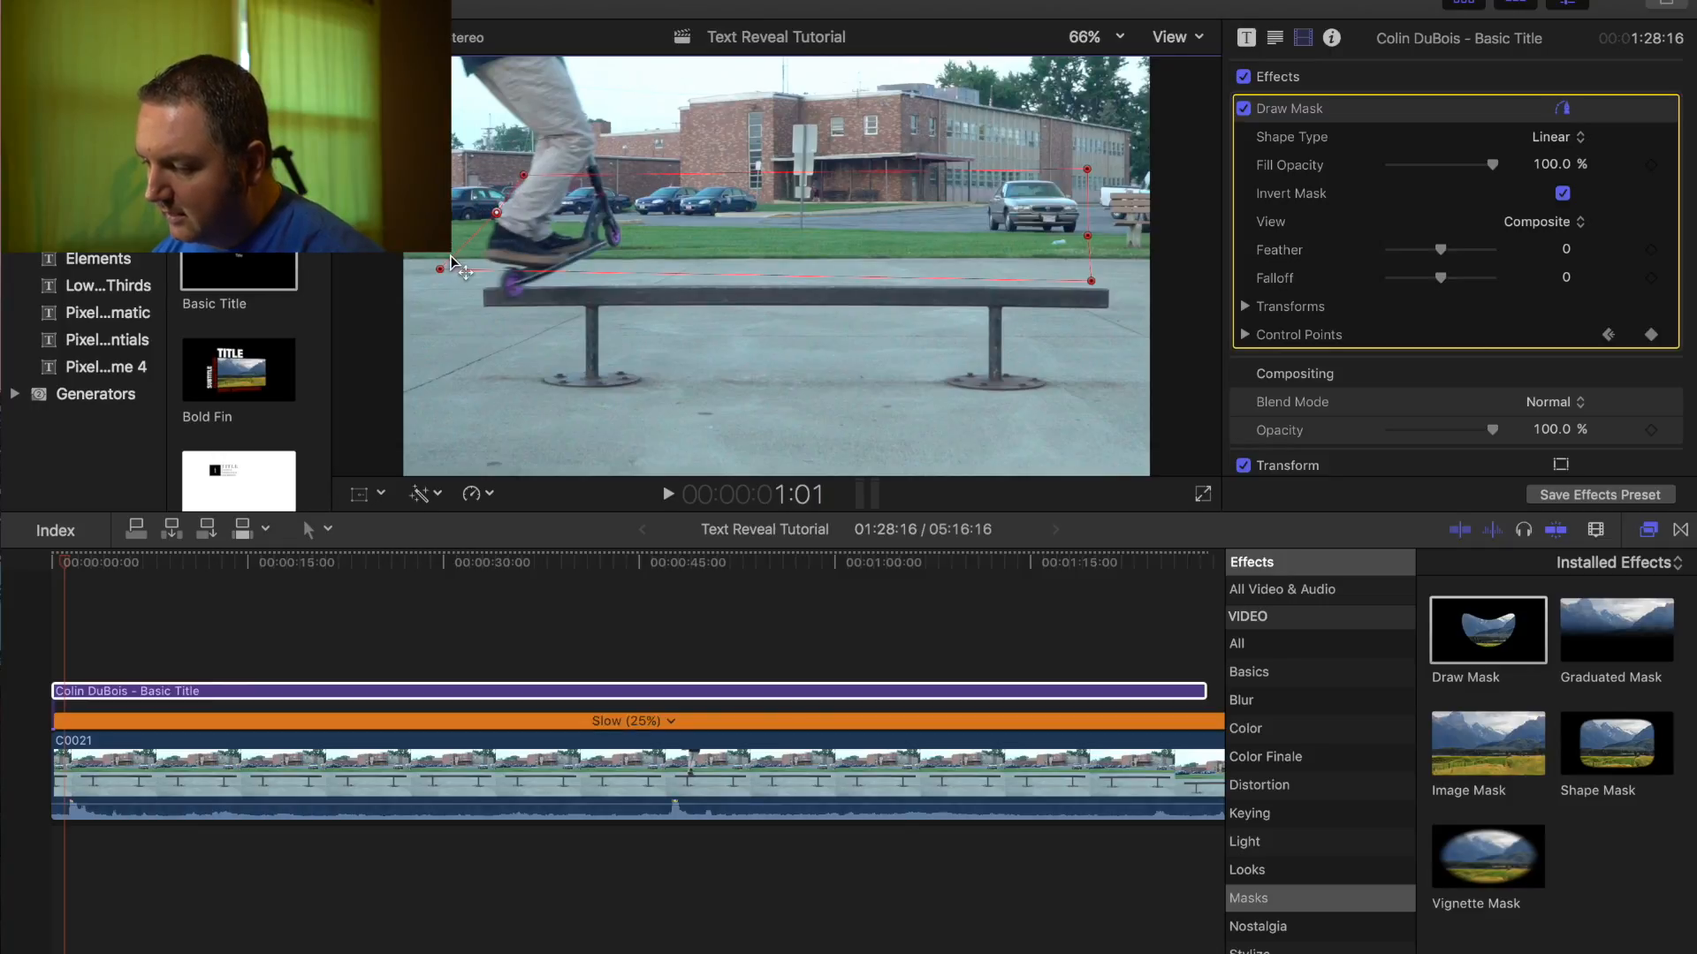
pyautogui.moveTo(439, 269); pyautogui.dragTo(479, 274)
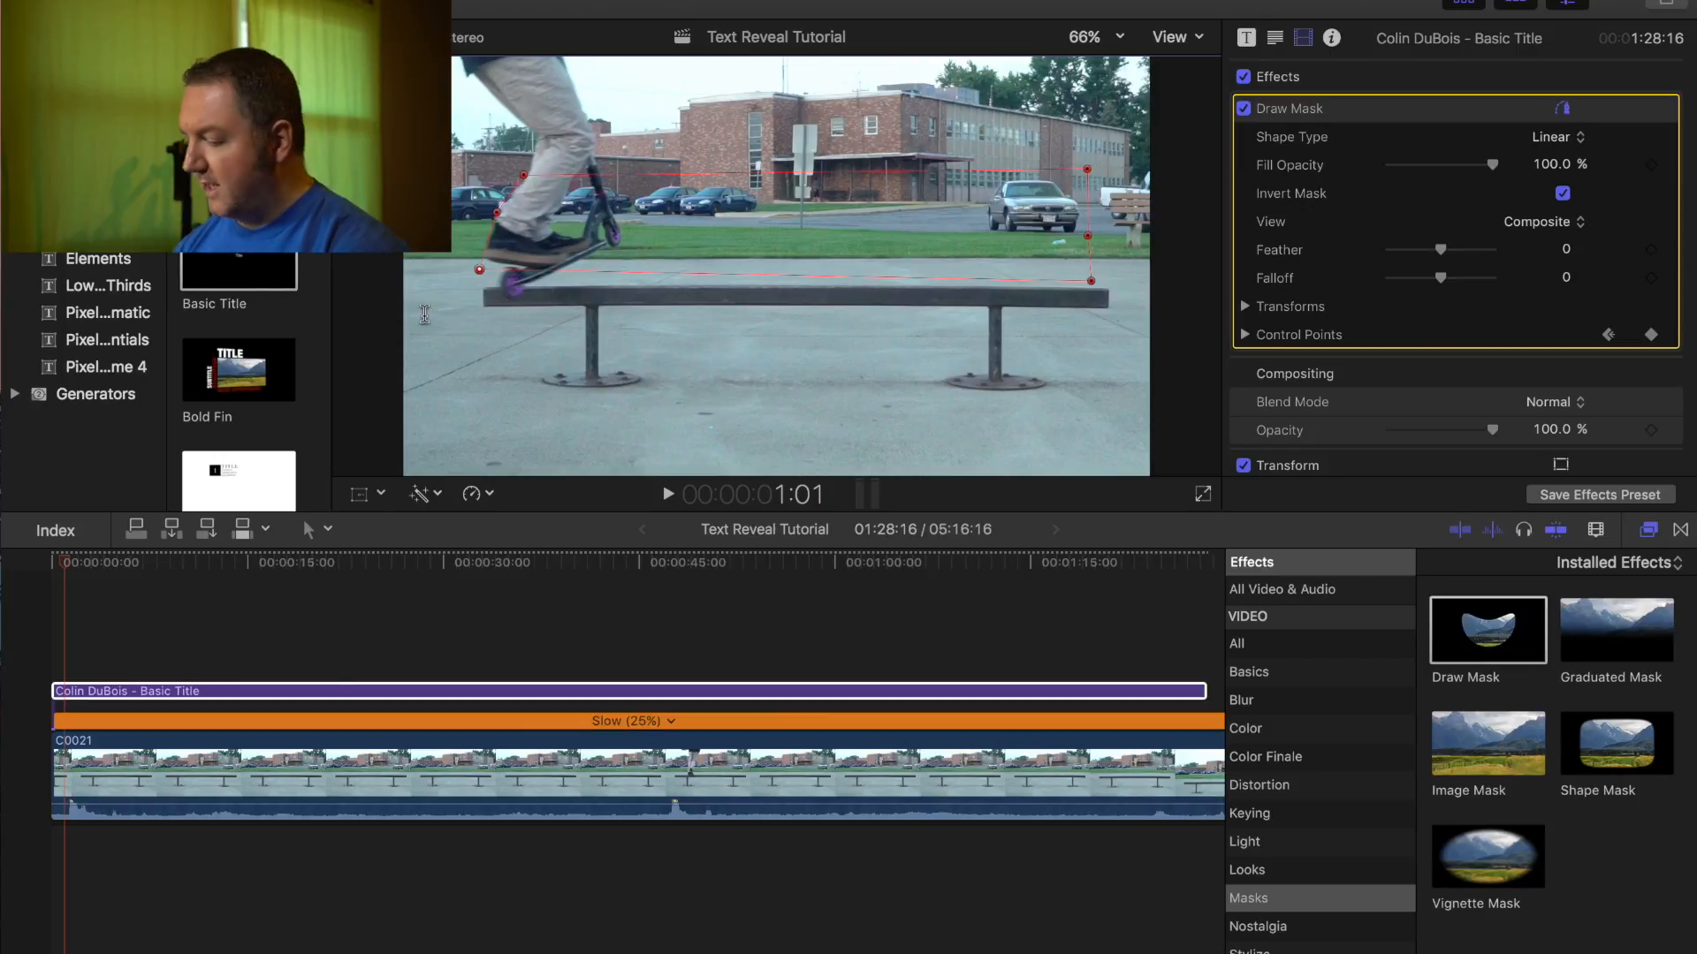
pyautogui.press('Right')
pyautogui.press('Right')
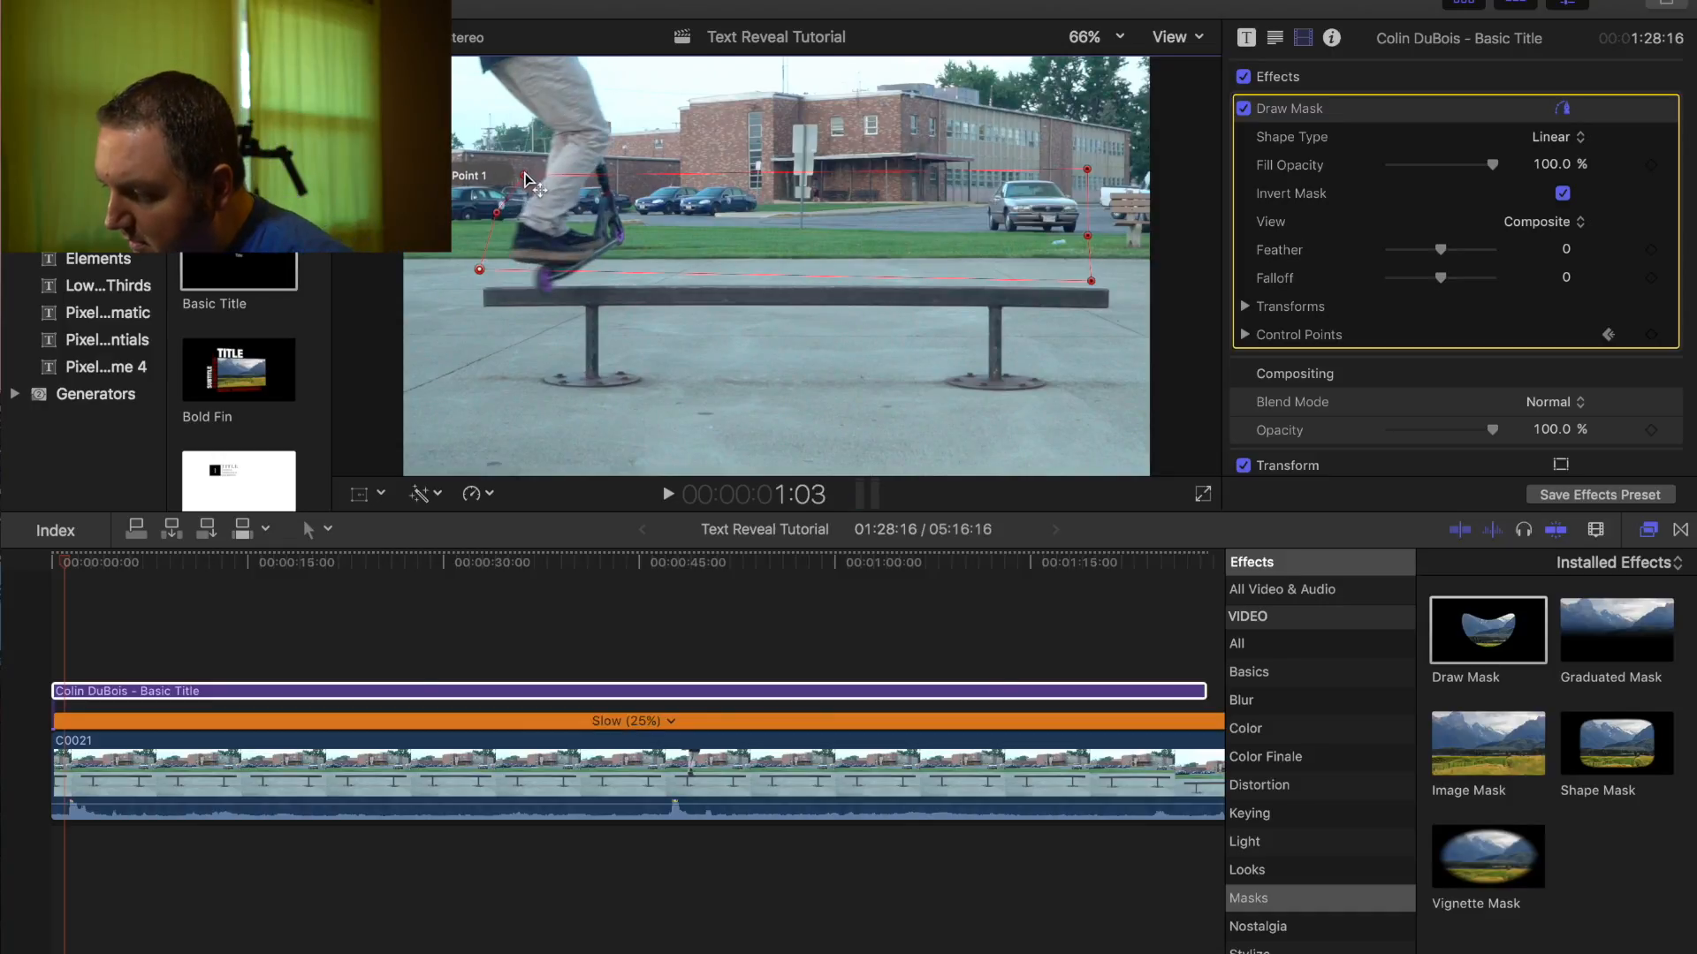
pyautogui.moveTo(528, 176); pyautogui.dragTo(505, 279)
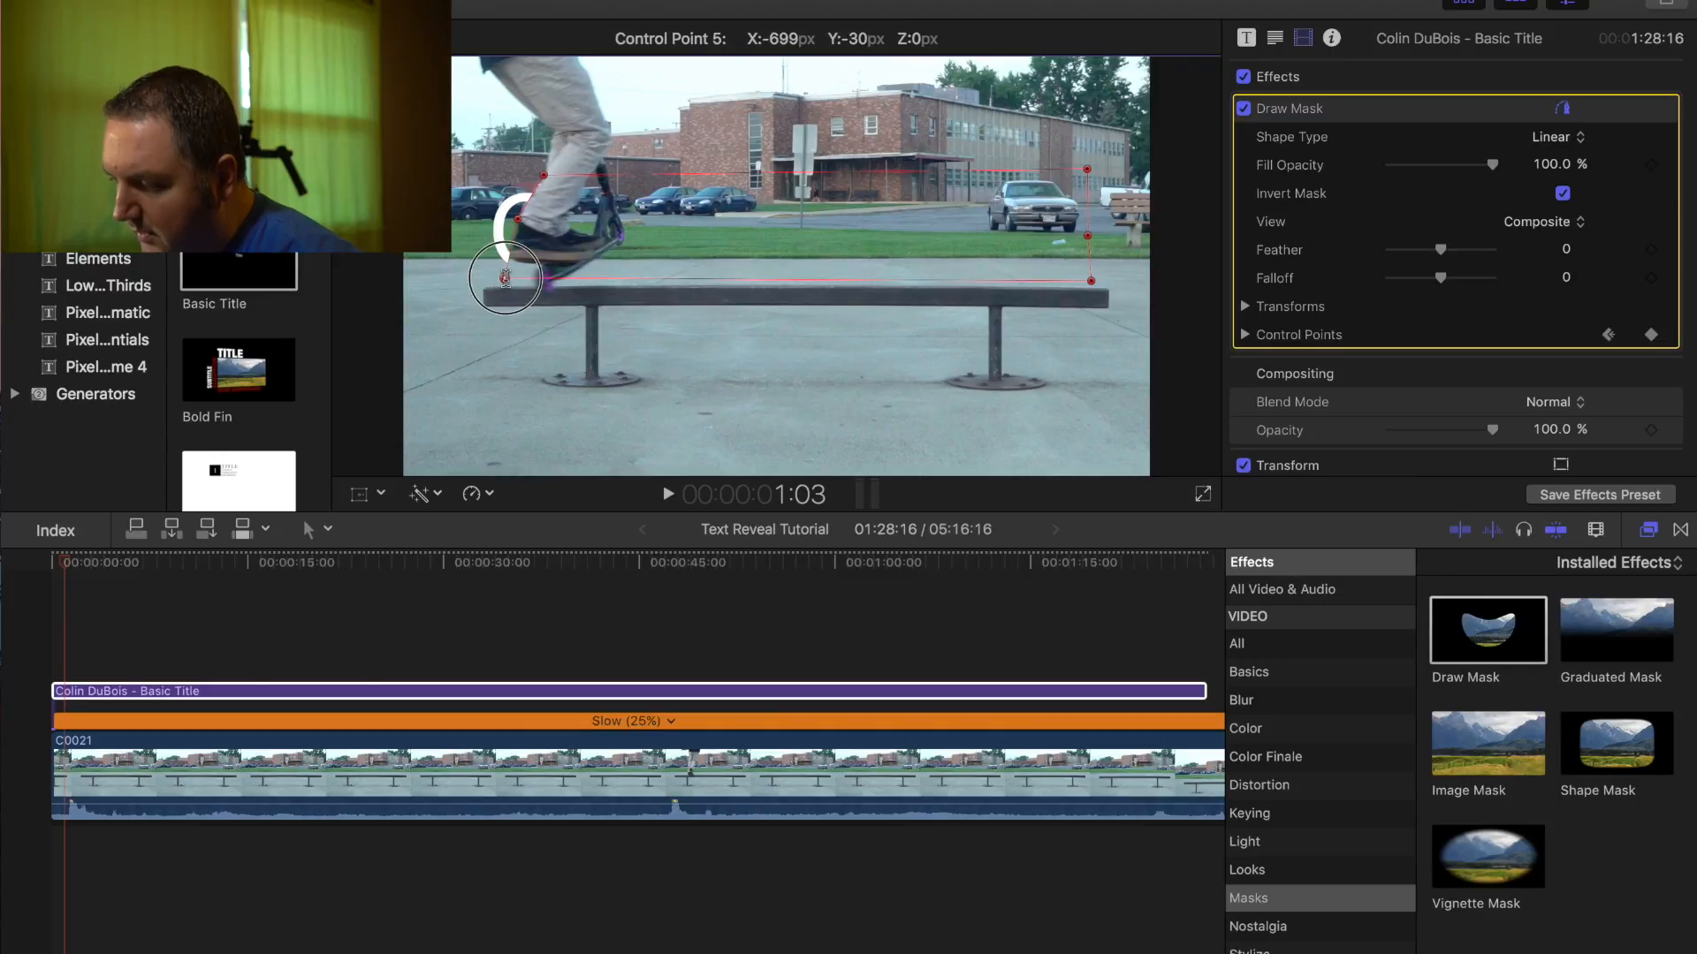
pyautogui.moveTo(505, 279); pyautogui.dragTo(506, 277)
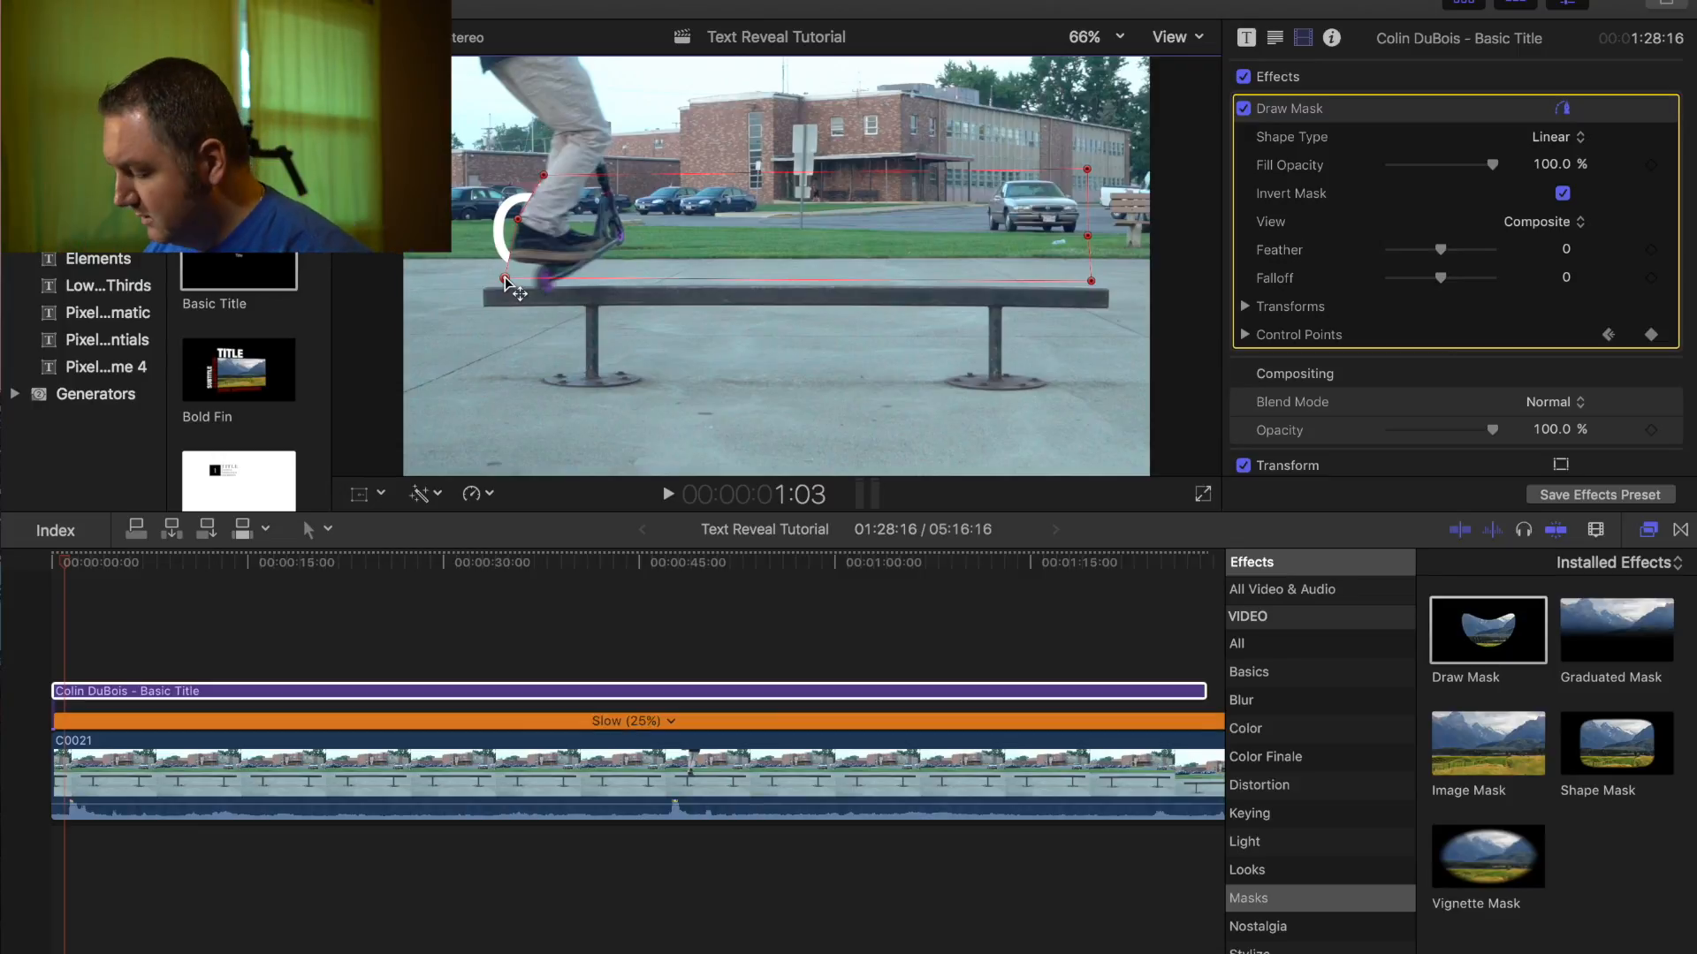
pyautogui.press('Right')
pyautogui.press('Right')
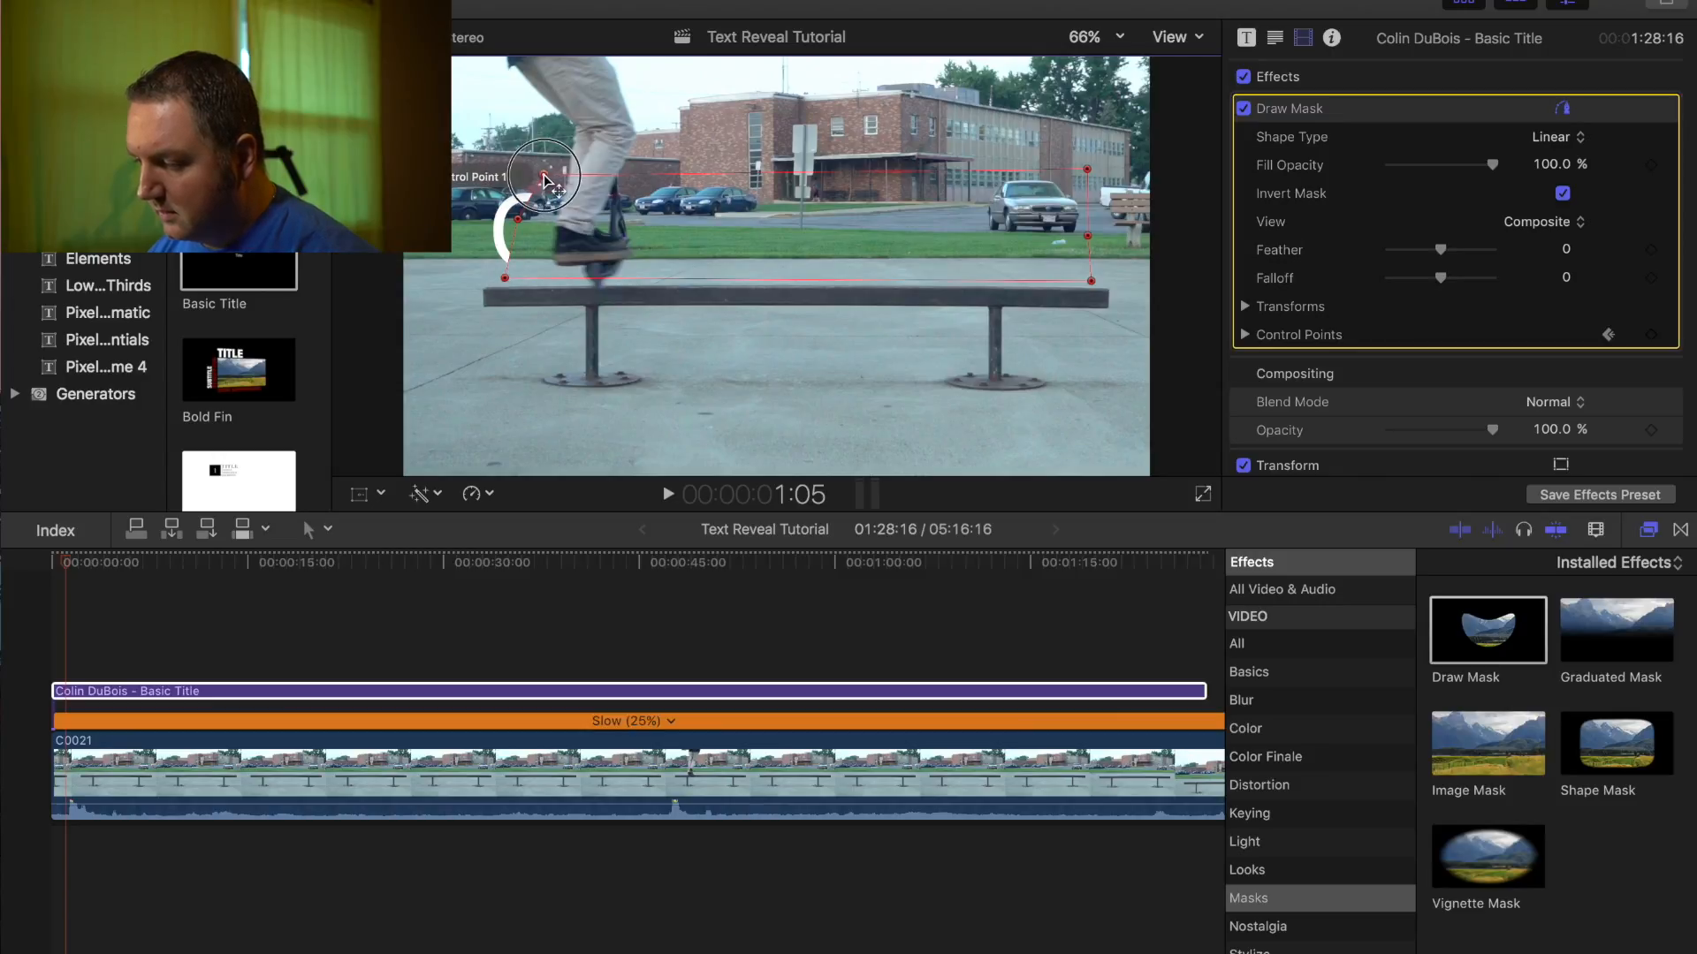
pyautogui.moveTo(543, 173); pyautogui.dragTo(552, 285)
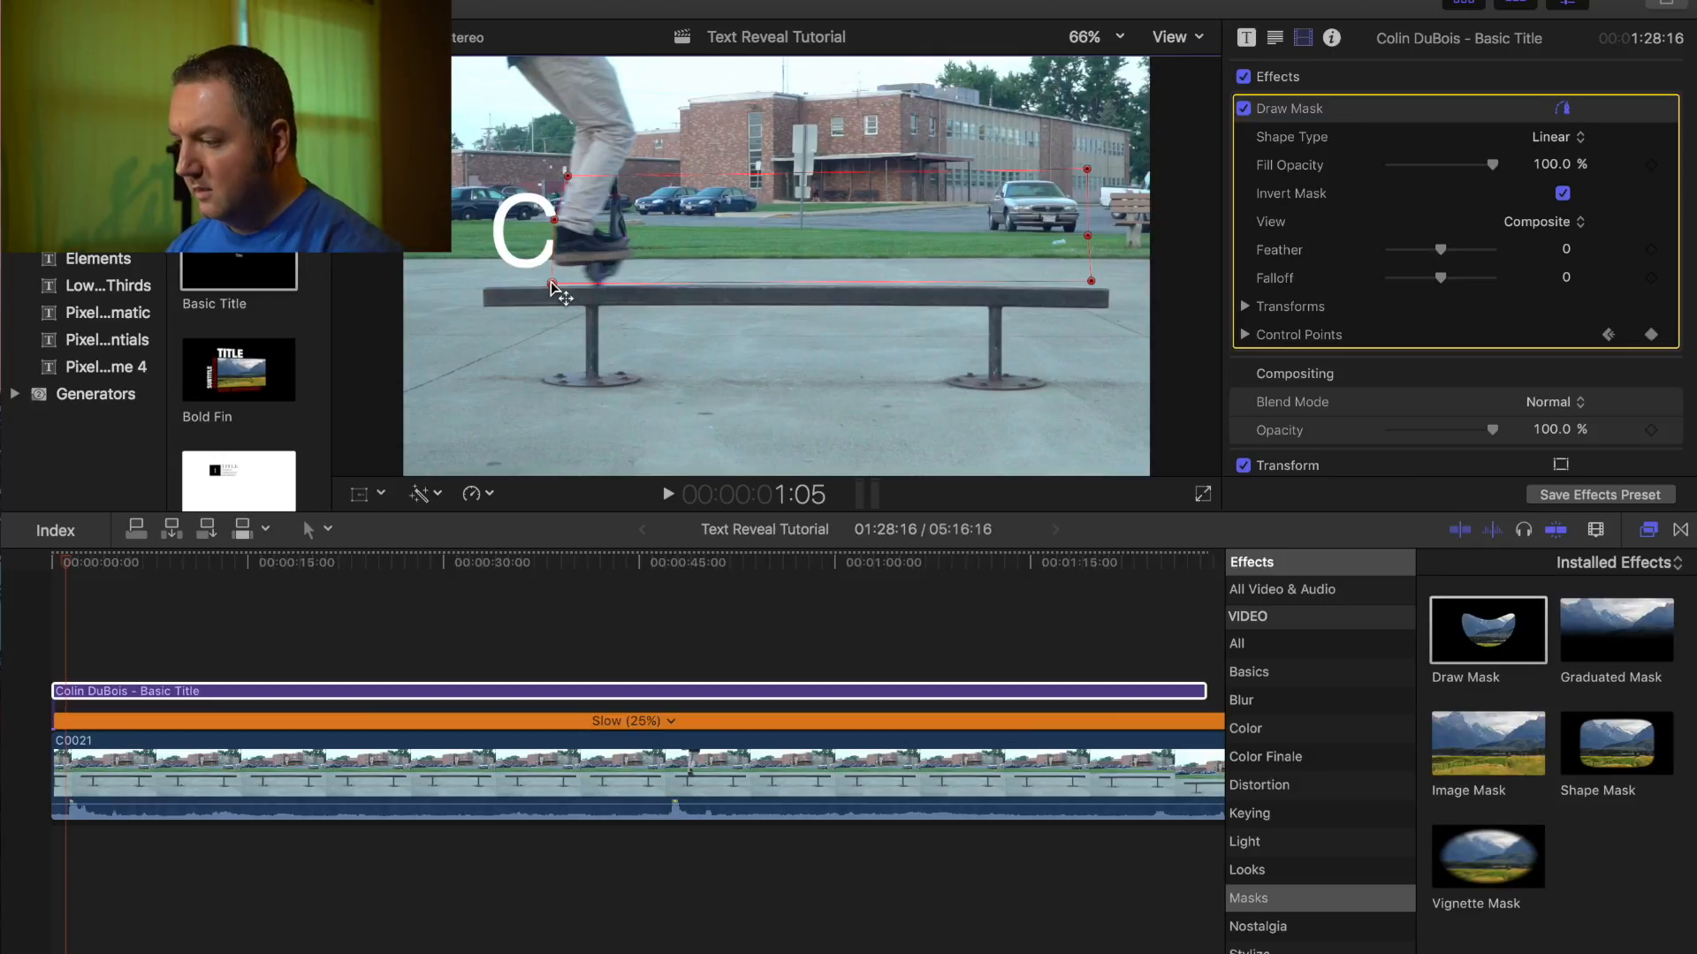
# - Track the rider with the mask's left edge over the next frames, starting to reveal the name
pyautogui.press('Right')
pyautogui.press('Right')
pyautogui.moveTo(568, 175); pyautogui.dragTo(577, 223)
pyautogui.moveTo(551, 283); pyautogui.dragTo(634, 278)
pyautogui.press('Right')
pyautogui.press('Right')
pyautogui.press('Right')
pyautogui.press('Right')
pyautogui.press('Right')
pyautogui.press('Right')
pyautogui.press('Right')
pyautogui.press('Right')
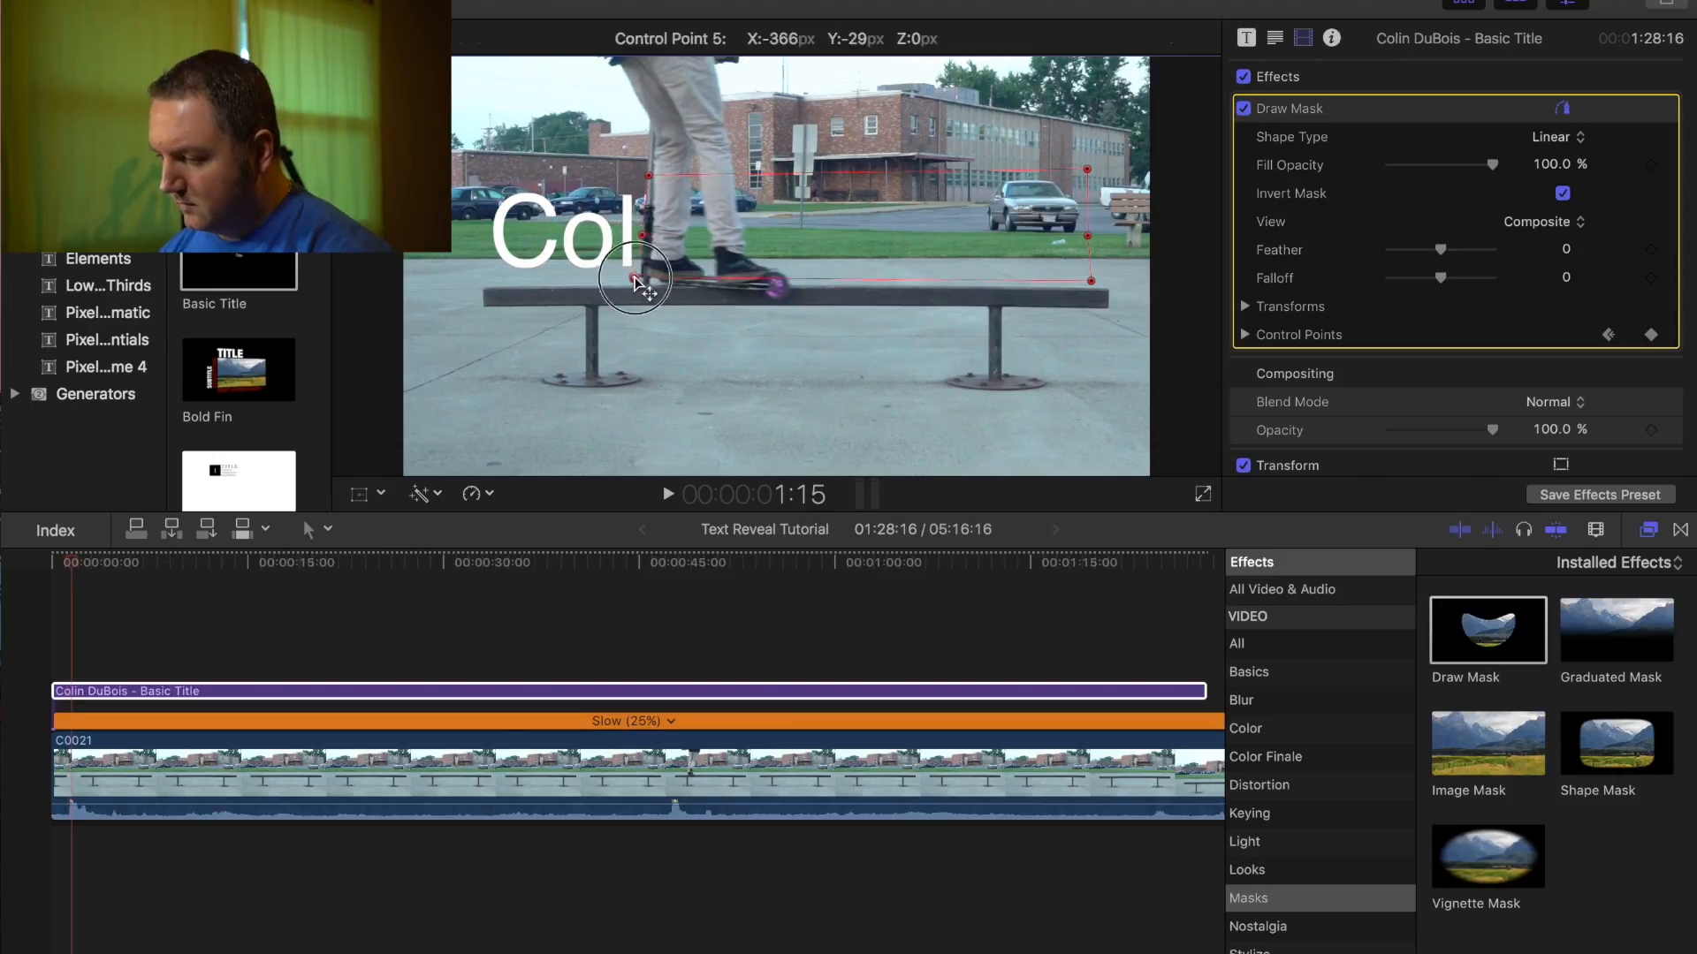
pyautogui.press('Right')
pyautogui.press('Right')
pyautogui.moveTo(649, 175); pyautogui.dragTo(666, 169)
pyautogui.moveTo(634, 278); pyautogui.dragTo(650, 282)
pyautogui.press('Right')
pyautogui.press('Right')
pyautogui.press('Right')
pyautogui.press('Right')
pyautogui.moveTo(677, 168); pyautogui.dragTo(692, 171)
pyautogui.moveTo(659, 284); pyautogui.dragTo(679, 288)
# - Keep shifting the mask edge frame by frame to reveal the first name and the D
pyautogui.press('Right')
pyautogui.press('Right')
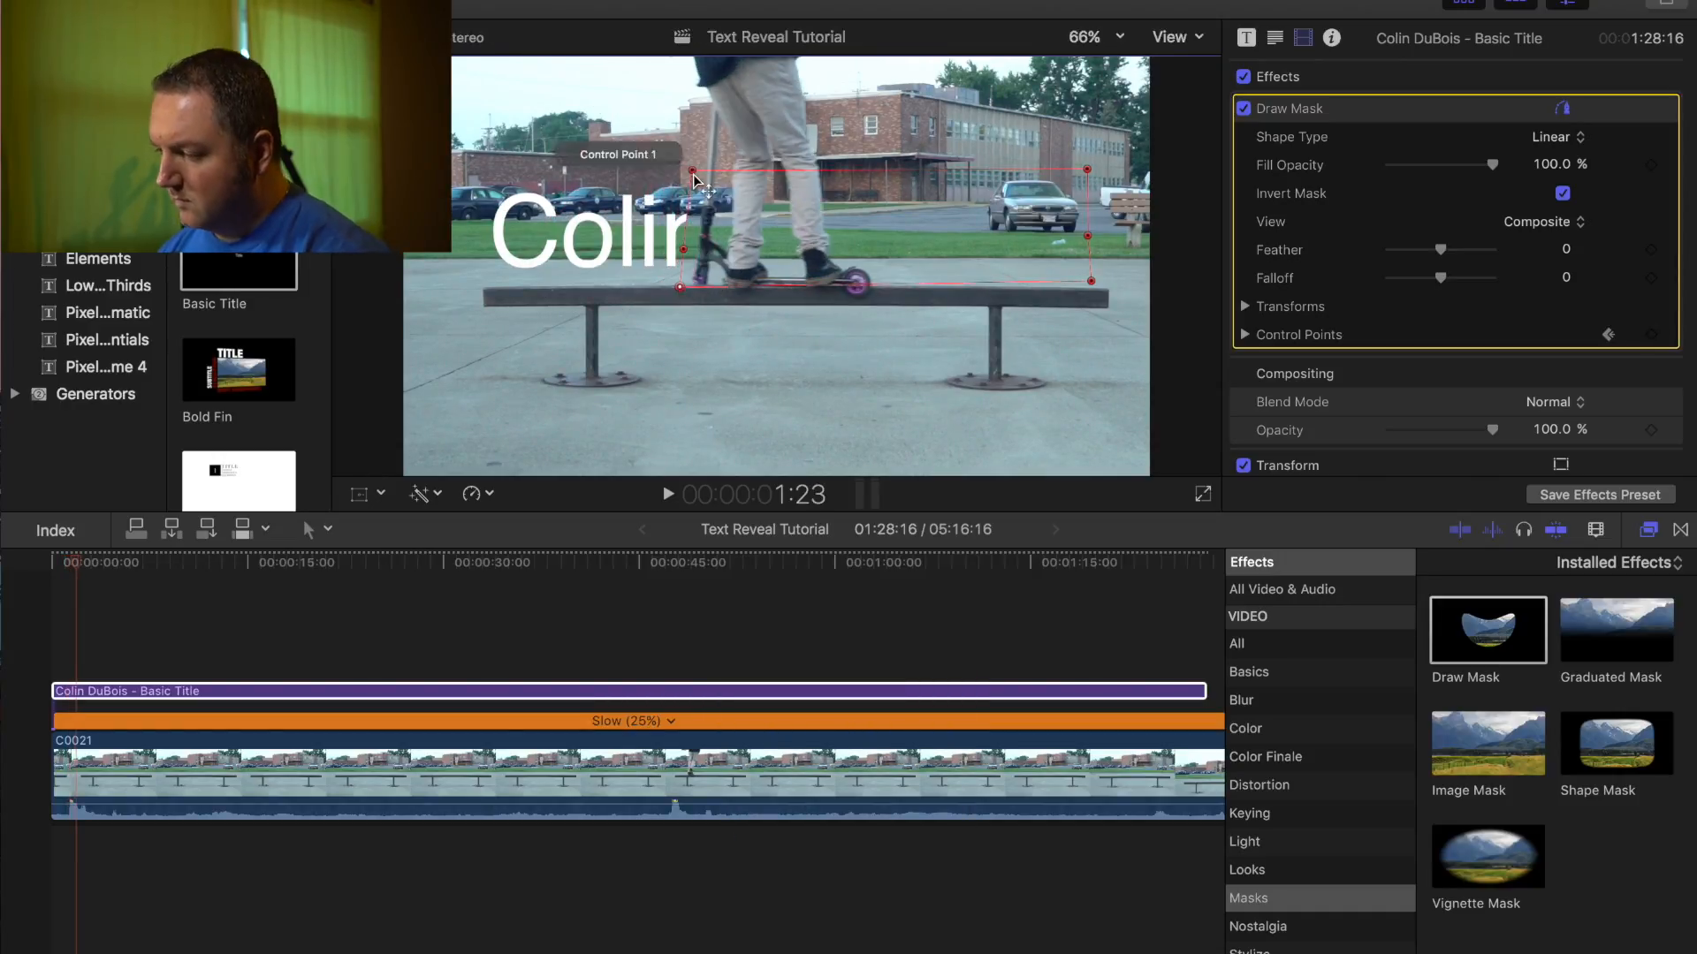
pyautogui.press('Right')
pyautogui.press('Right')
pyautogui.press('Right')
pyautogui.press('Right')
pyautogui.moveTo(694, 172); pyautogui.dragTo(729, 173)
pyautogui.moveTo(680, 287); pyautogui.dragTo(738, 287)
# - Continue tracking the rider frame by frame to reveal the B
pyautogui.press('Right')
pyautogui.press('Right')
pyautogui.press('Right')
pyautogui.press('Right')
pyautogui.moveTo(729, 173); pyautogui.dragTo(771, 175)
pyautogui.moveTo(739, 288); pyautogui.dragTo(751, 287)
pyautogui.press('Right')
pyautogui.press('Right')
pyautogui.moveTo(771, 175); pyautogui.dragTo(789, 175)
pyautogui.moveTo(751, 287); pyautogui.dragTo(821, 288)
pyautogui.press('Right')
pyautogui.press('Right')
pyautogui.press('Right')
pyautogui.press('Right')
pyautogui.press('Right')
pyautogui.press('Right')
pyautogui.press('Right')
pyautogui.press('Right')
pyautogui.press('Right')
pyautogui.press('Right')
pyautogui.moveTo(847, 176); pyautogui.dragTo(878, 177)
pyautogui.press('Right')
pyautogui.press('Right')
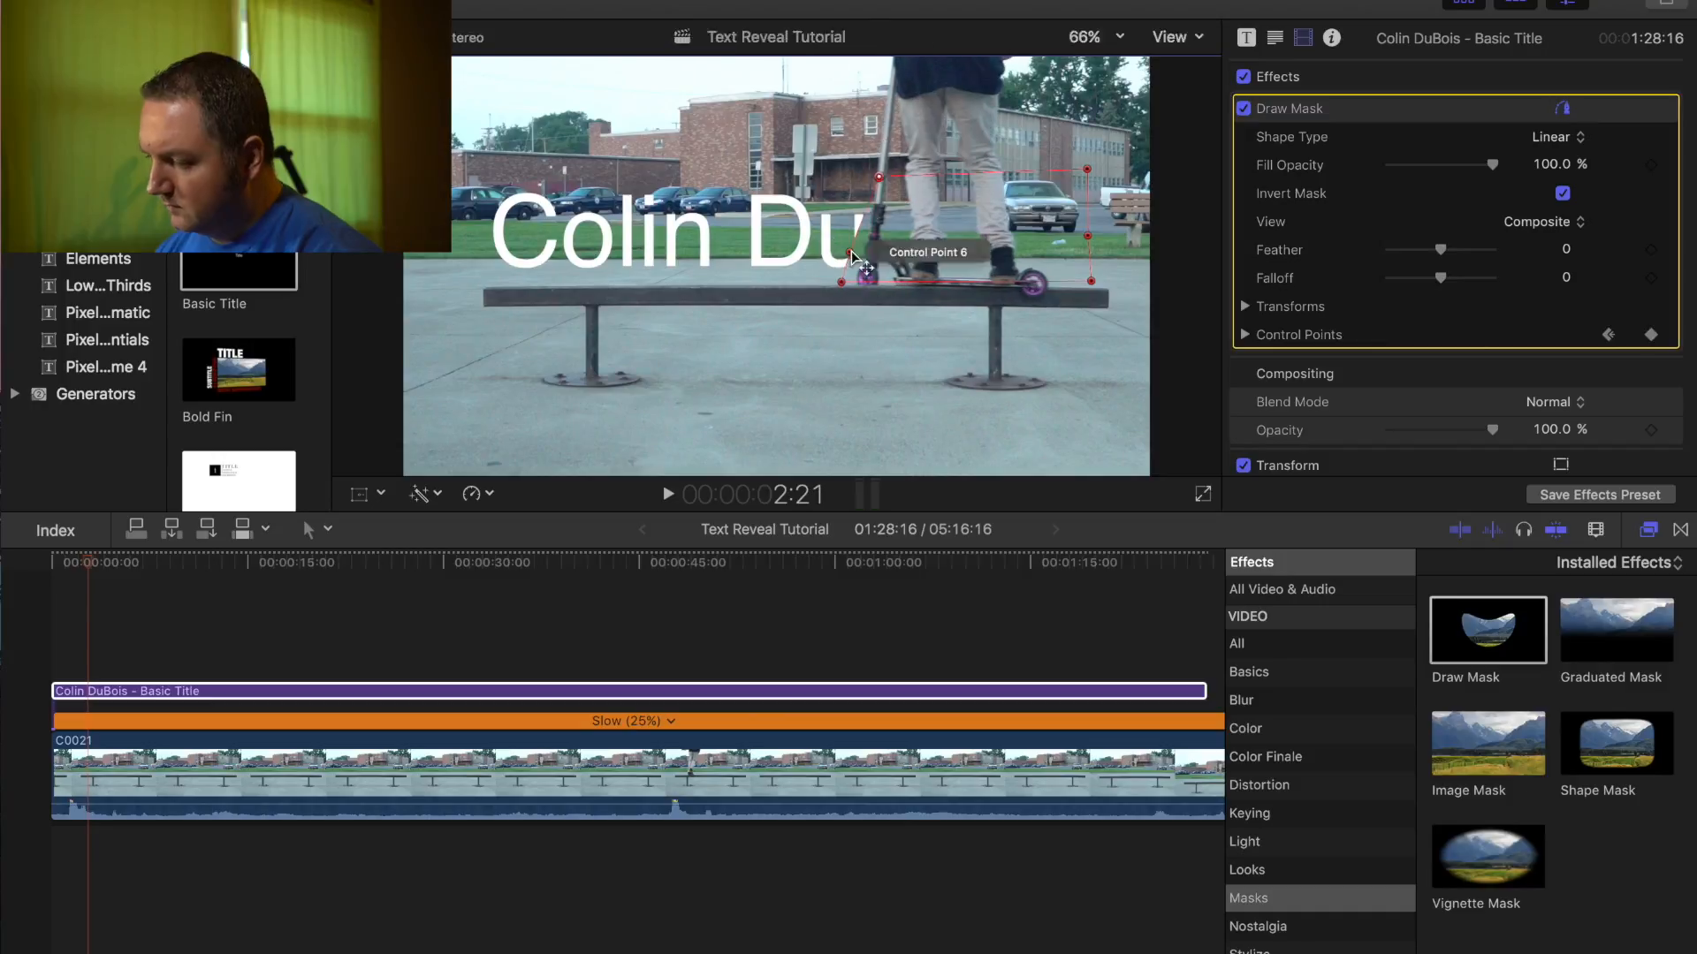
pyautogui.press('Right')
pyautogui.press('Right')
pyautogui.moveTo(842, 282); pyautogui.dragTo(869, 283)
pyautogui.press('Right')
pyautogui.press('Right')
pyautogui.moveTo(892, 178); pyautogui.dragTo(906, 179)
# - Reveal the final letters and move the mask's left points past the title's end by 00:00:03:21
pyautogui.press('Right')
pyautogui.press('Right')
pyautogui.press('Right')
pyautogui.press('Right')
pyautogui.moveTo(883, 284); pyautogui.dragTo(944, 250)
pyautogui.press('Right')
pyautogui.press('Right')
pyautogui.press('Right')
pyautogui.press('Right')
pyautogui.moveTo(957, 177); pyautogui.dragTo(977, 176)
pyautogui.moveTo(931, 286); pyautogui.dragTo(945, 279)
pyautogui.press('Right')
pyautogui.press('Right')
pyautogui.moveTo(967, 248); pyautogui.dragTo(1062, 236)
pyautogui.press('Right')
pyautogui.press('Right')
pyautogui.press('Right')
pyautogui.press('Right')
pyautogui.press('Right')
pyautogui.press('Right')
pyautogui.moveTo(1034, 263); pyautogui.dragTo(1063, 263)
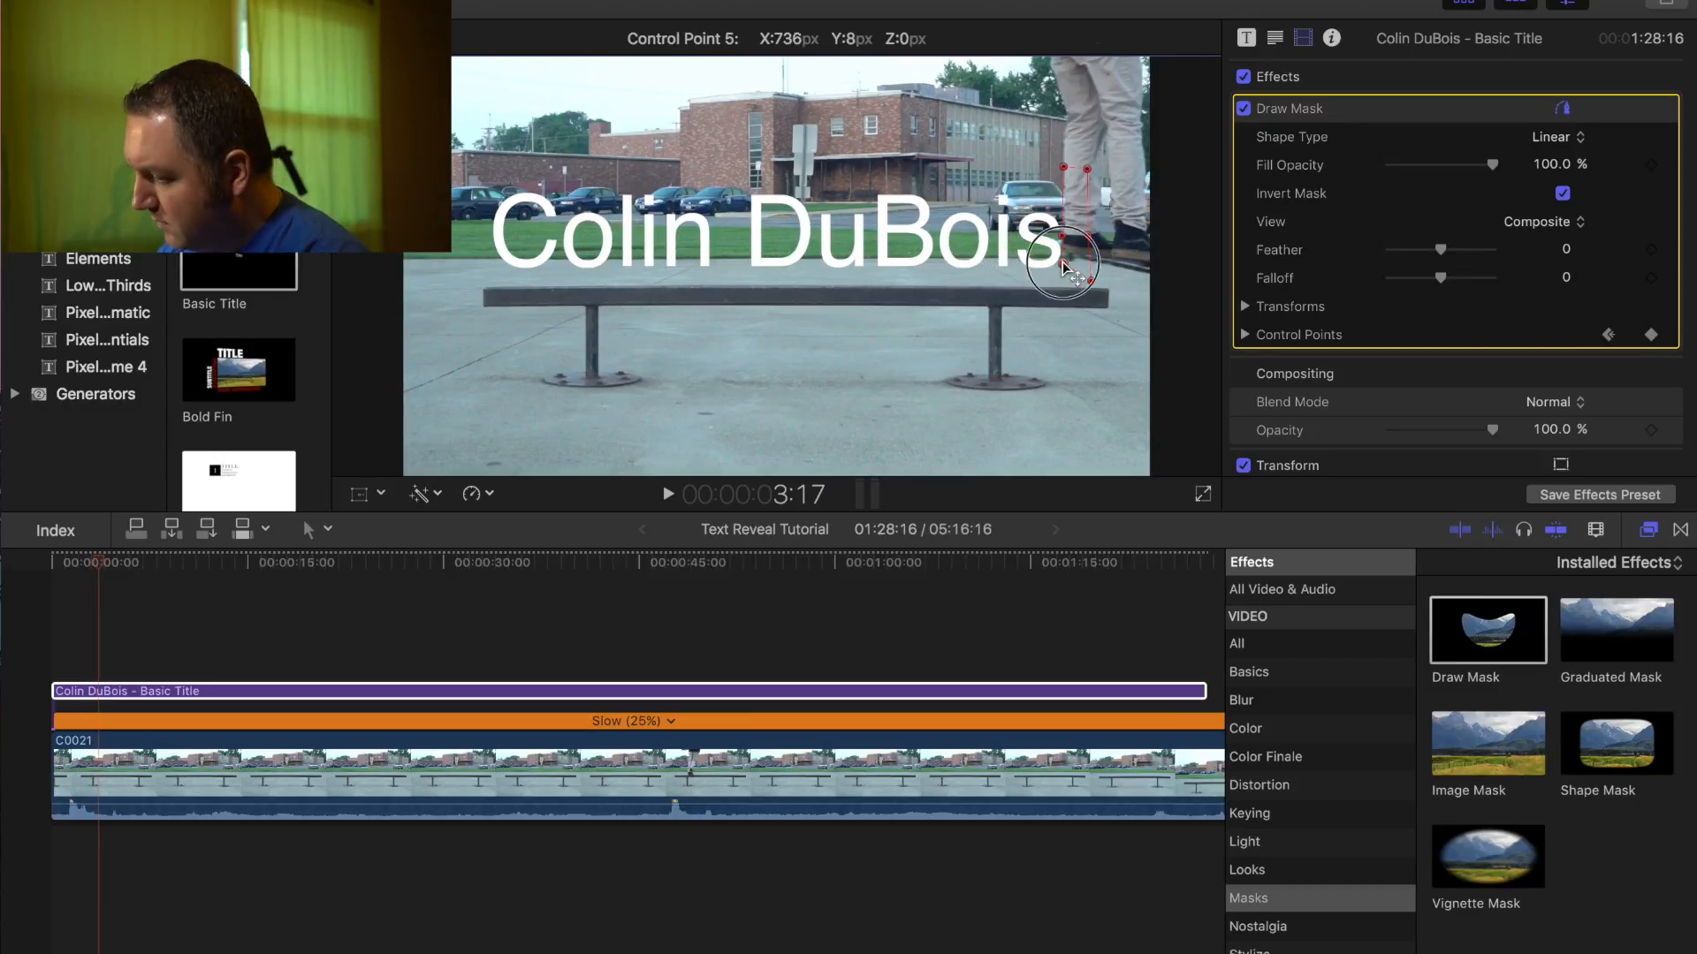
pyautogui.press('Right')
pyautogui.press('Right')
pyautogui.moveTo(1063, 166); pyautogui.dragTo(1075, 166)
pyautogui.moveTo(1063, 236); pyautogui.dragTo(1073, 236)
pyautogui.moveTo(1063, 262); pyautogui.dragTo(1079, 269)
pyautogui.rightClick(1079, 269)
pyautogui.click(1080, 270)
pyautogui.press('Right')
pyautogui.press('Right')
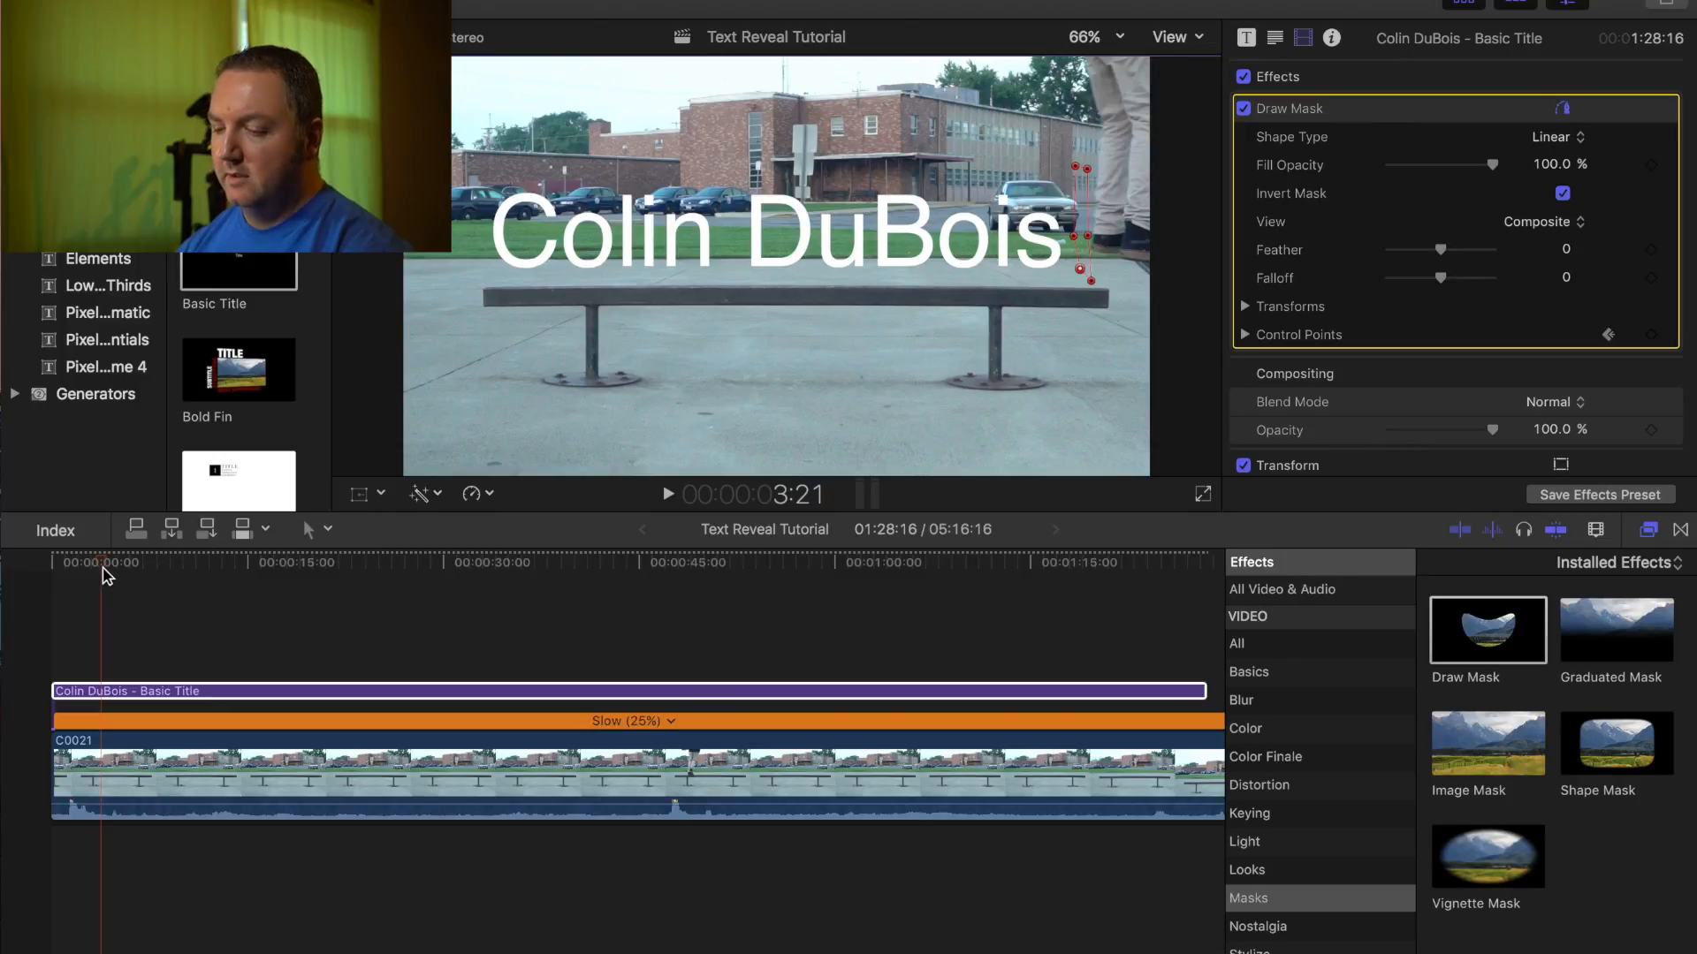
pyautogui.moveTo(104, 570); pyautogui.dragTo(35, 563)
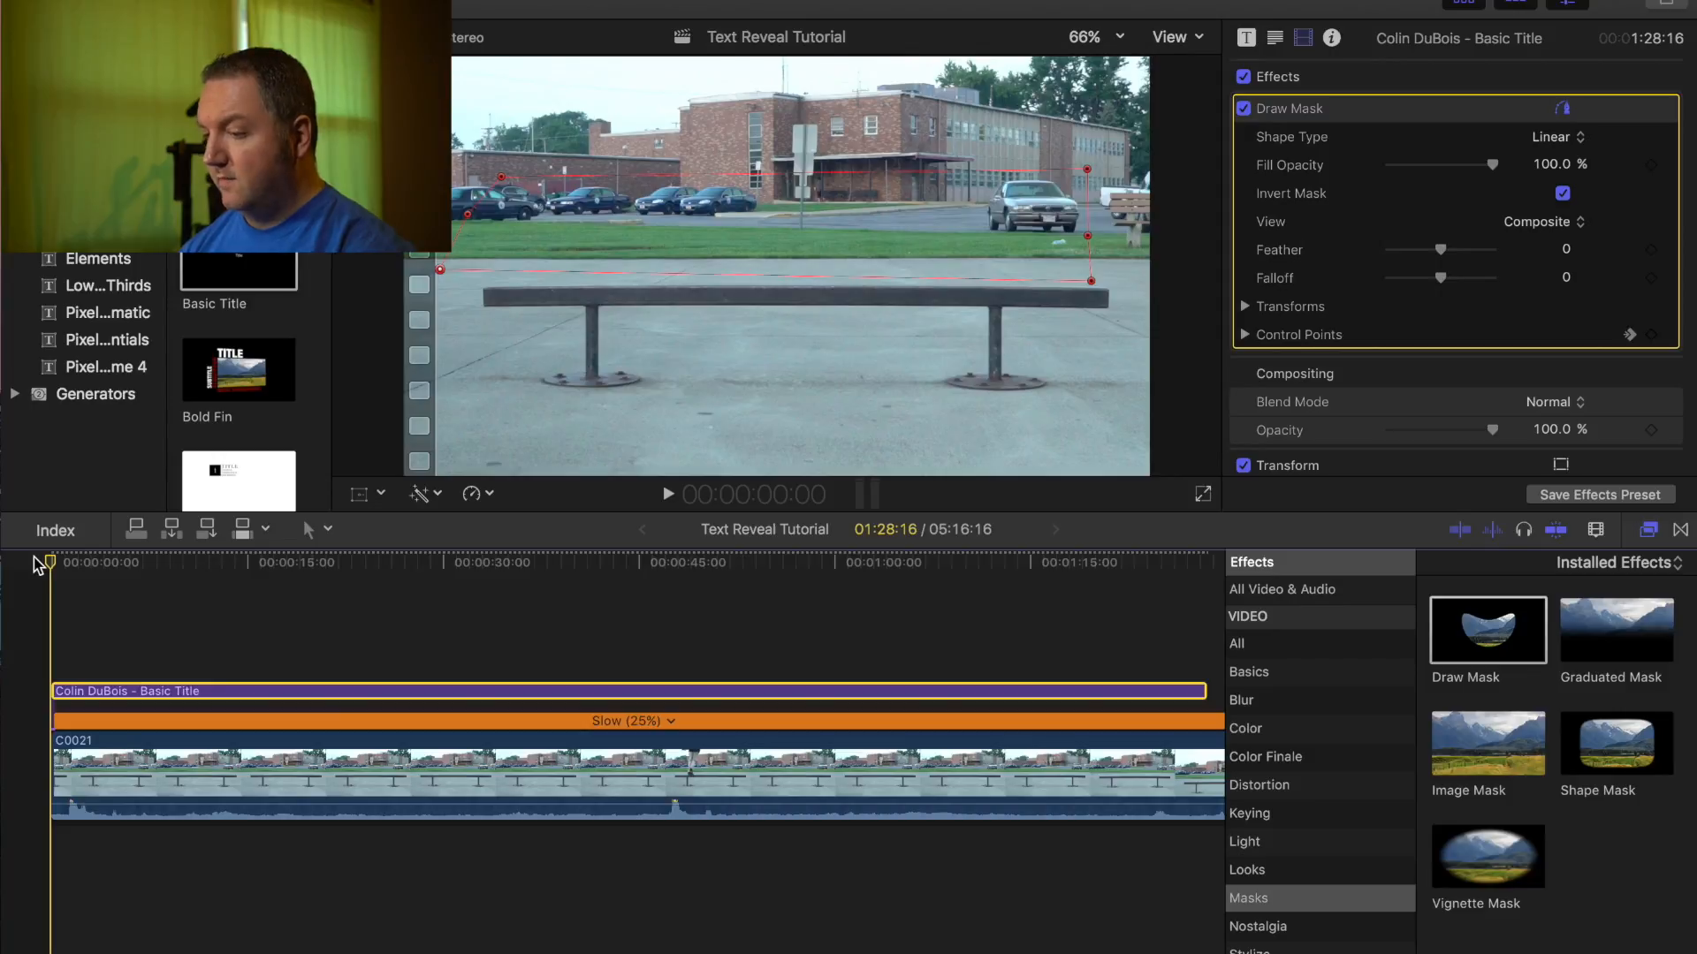
pyautogui.press('space')
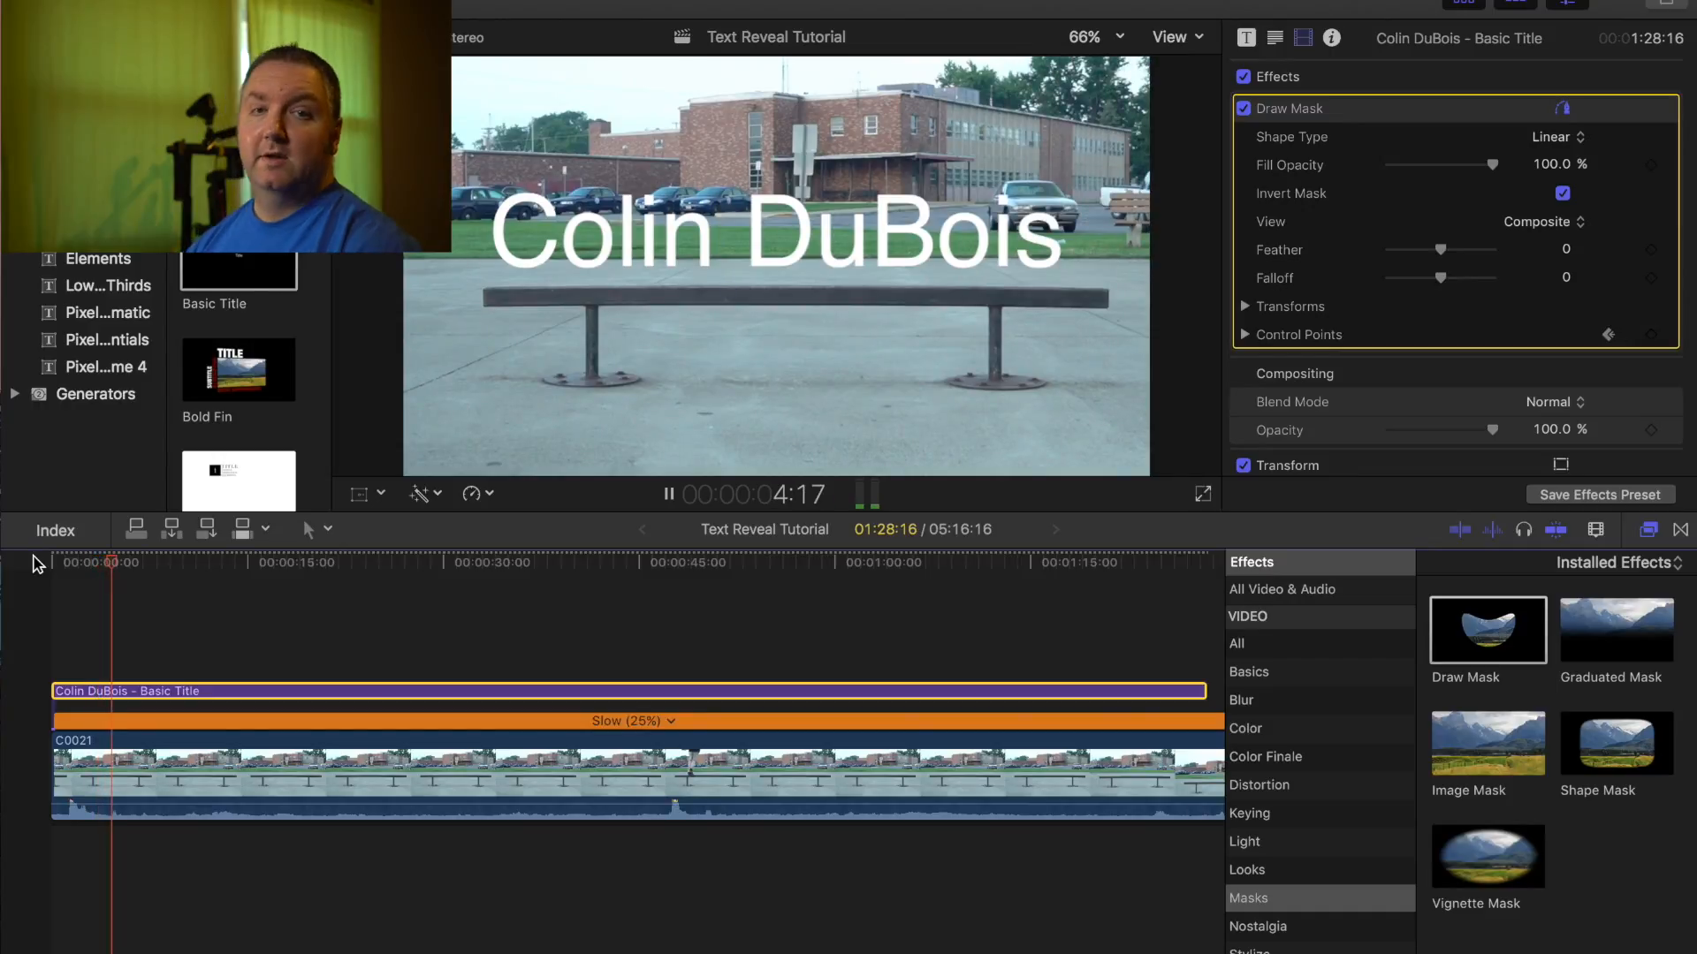
pyautogui.press('space')
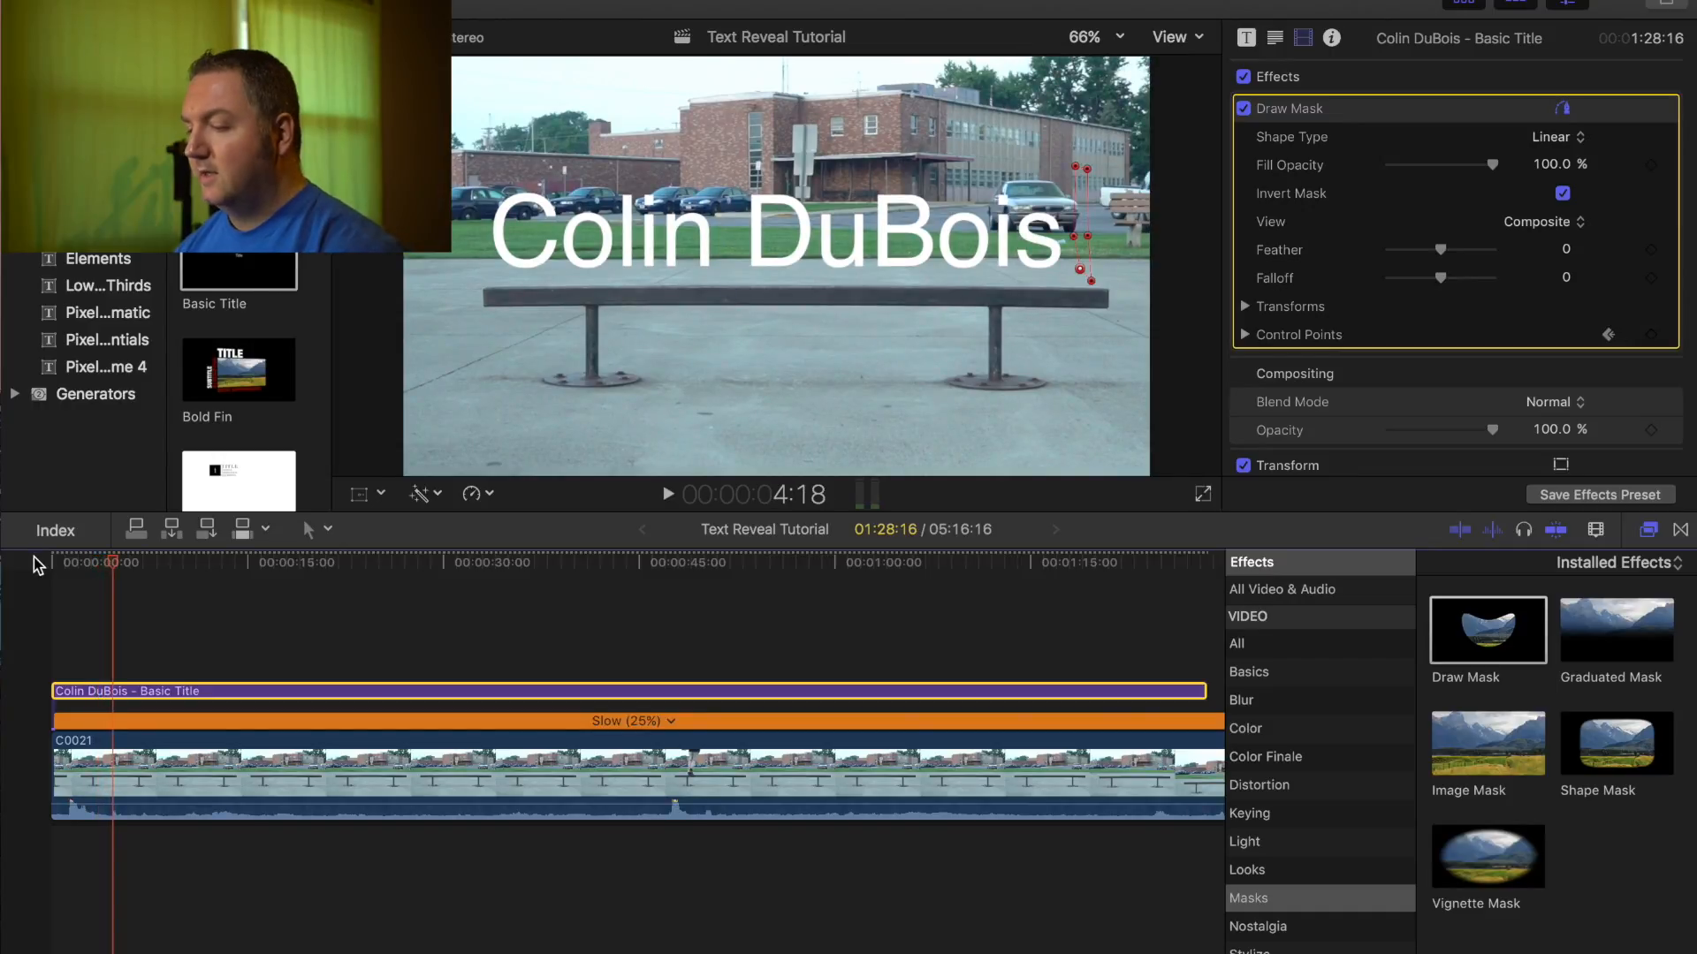